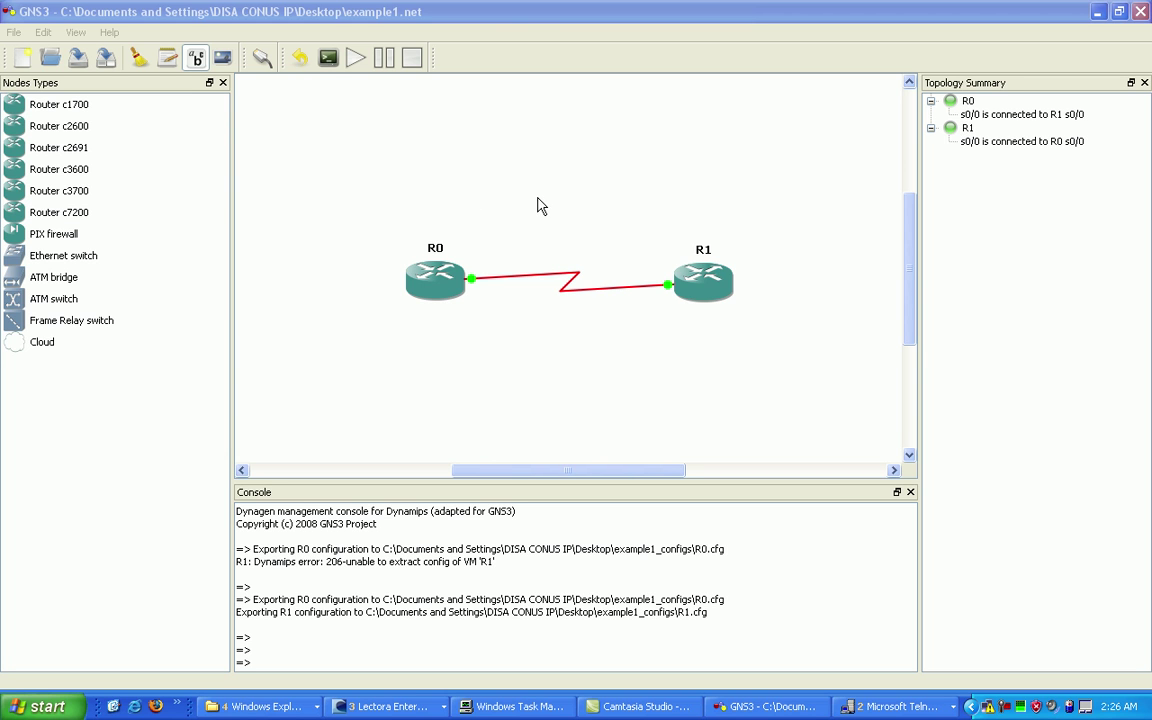
- Bring the GNS3 window with R0 and R1 linked serial s0/0 to s0/0 to the front
click(510, 22)
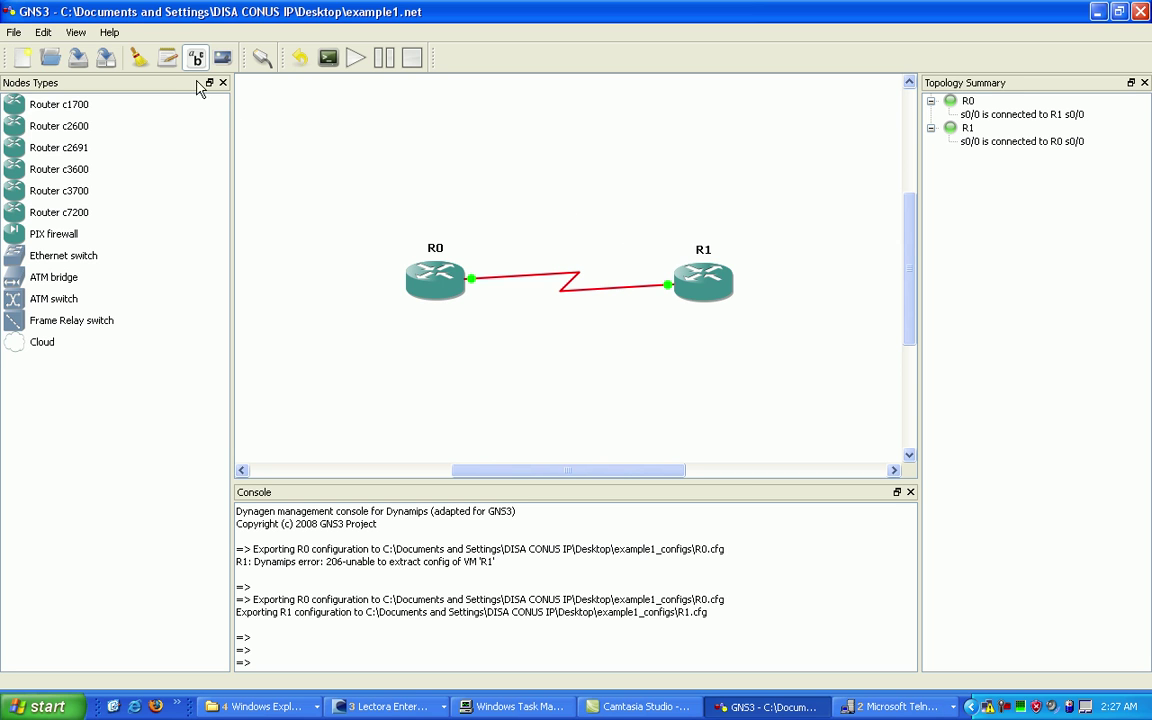
- Add a '192.168.1.0 /30' note just above the R0–R1 serial link
click(167, 62)
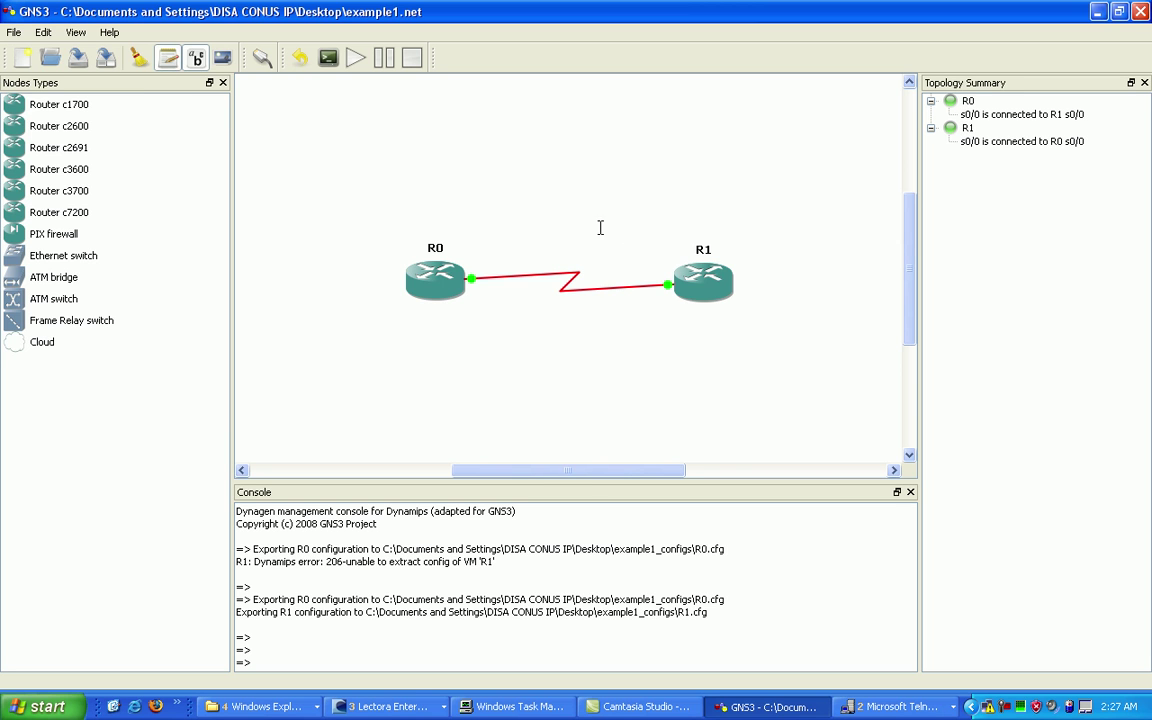
click(520, 215)
text(1)
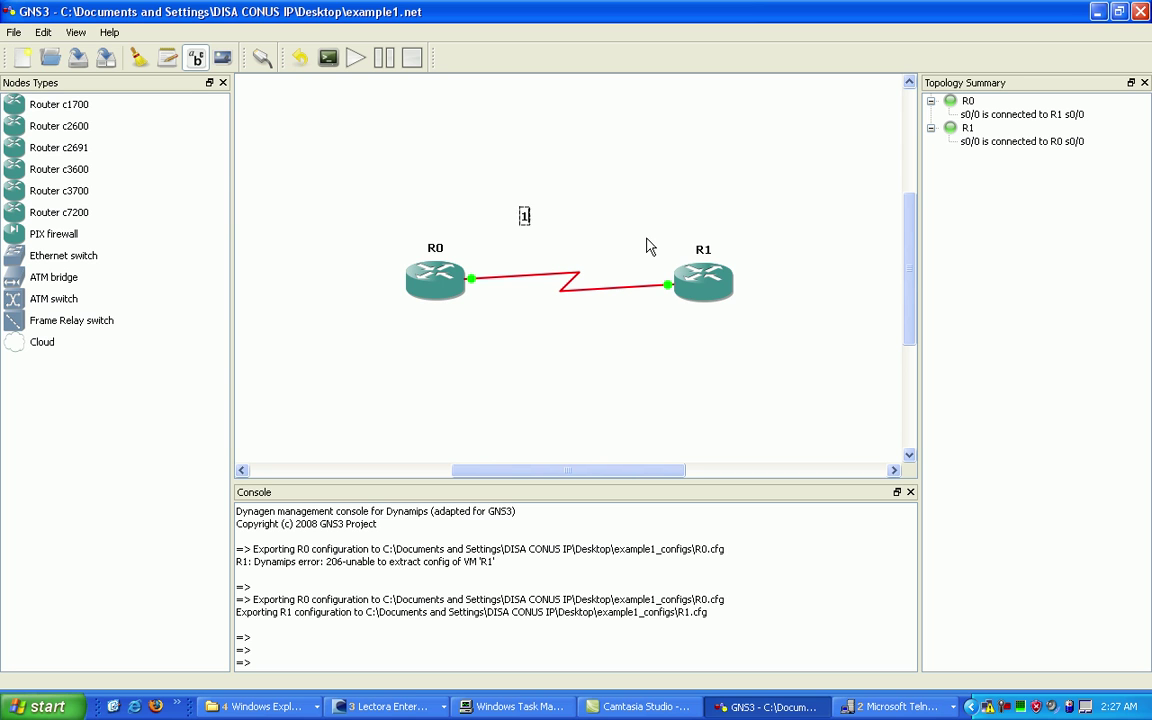
text(92.168.1.0 /30)
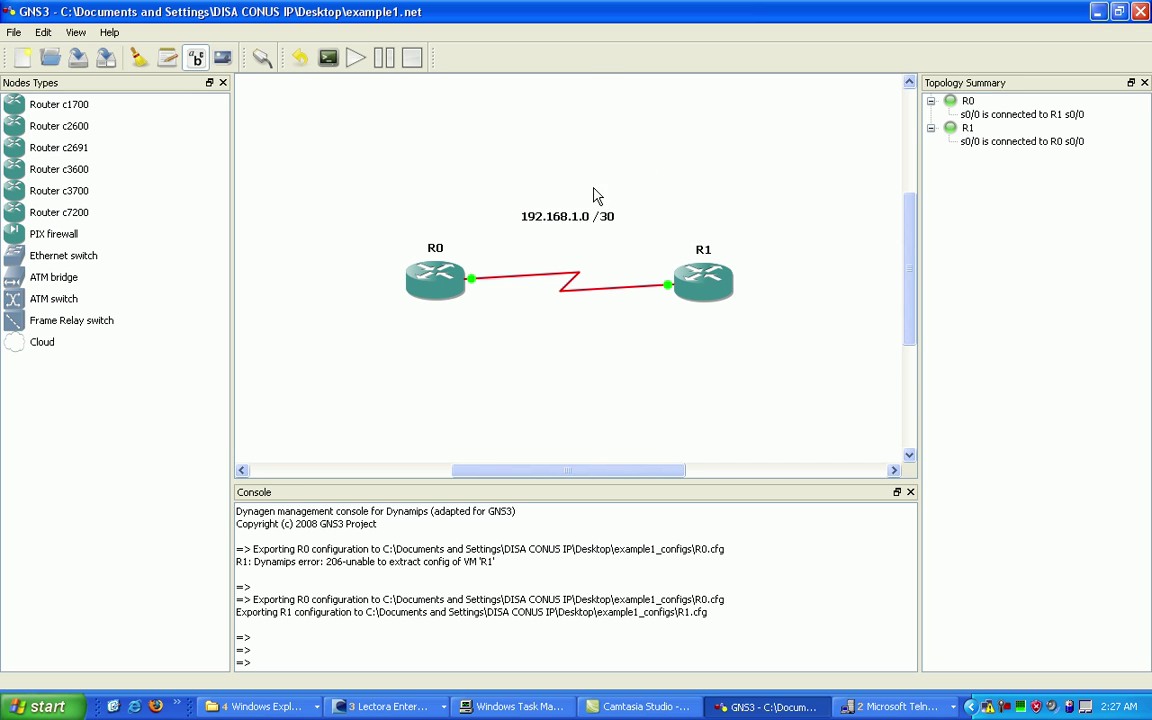
drag(576, 224, 575, 237)
click(563, 206)
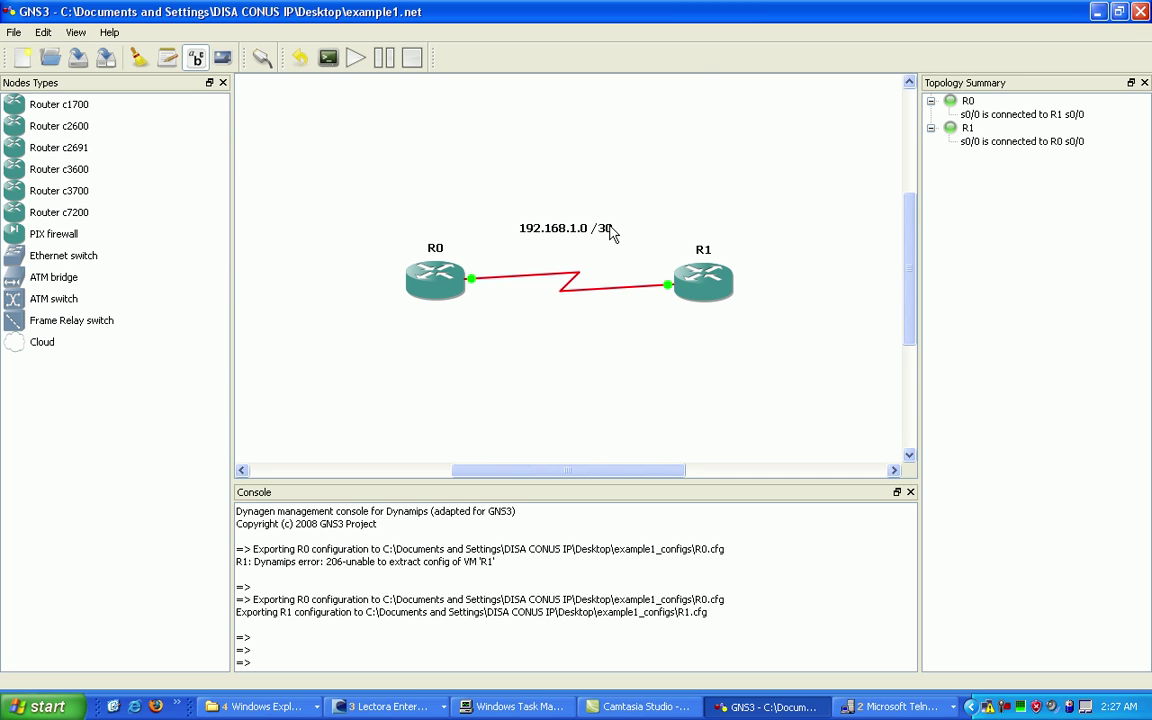
- Place a '.1' note beside R0's interface and a '.2' note beside R1's interface
click(167, 58)
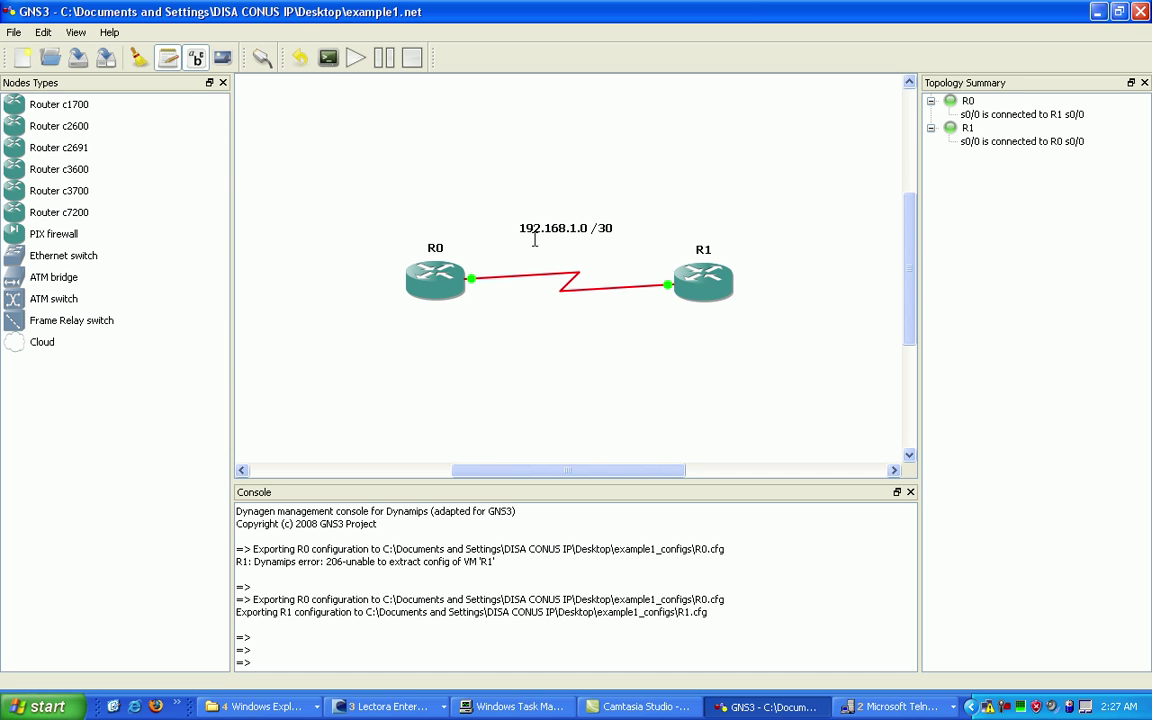
click(476, 260)
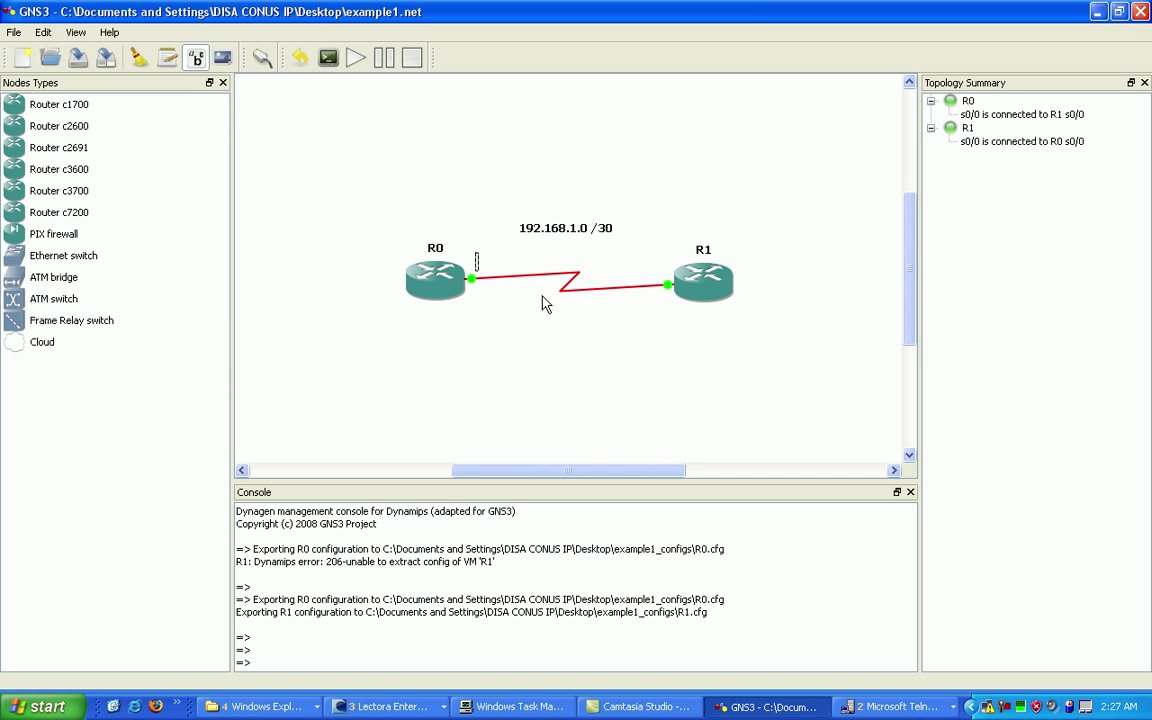
text(.1)
click(198, 57)
click(658, 268)
text(.2)
click(596, 240)
click(664, 269)
click(508, 253)
text(.1)
click(470, 268)
- Save the GNS3 project, exporting both router configurations
click(893, 706)
click(872, 681)
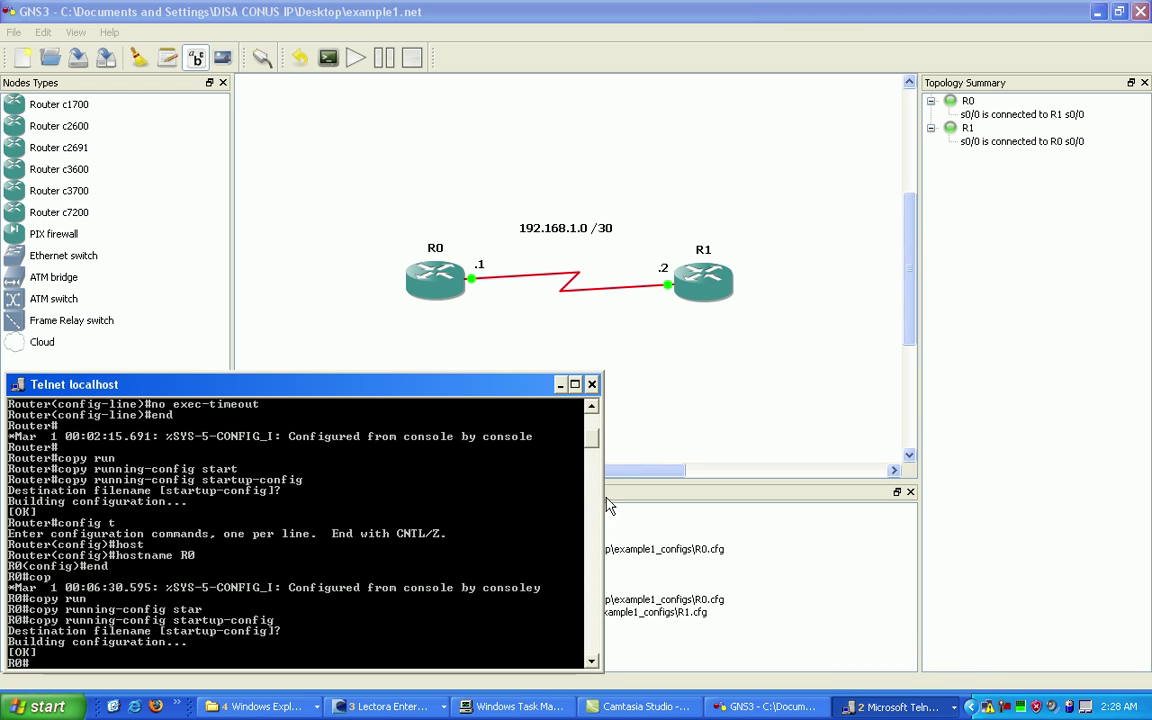
click(893, 706)
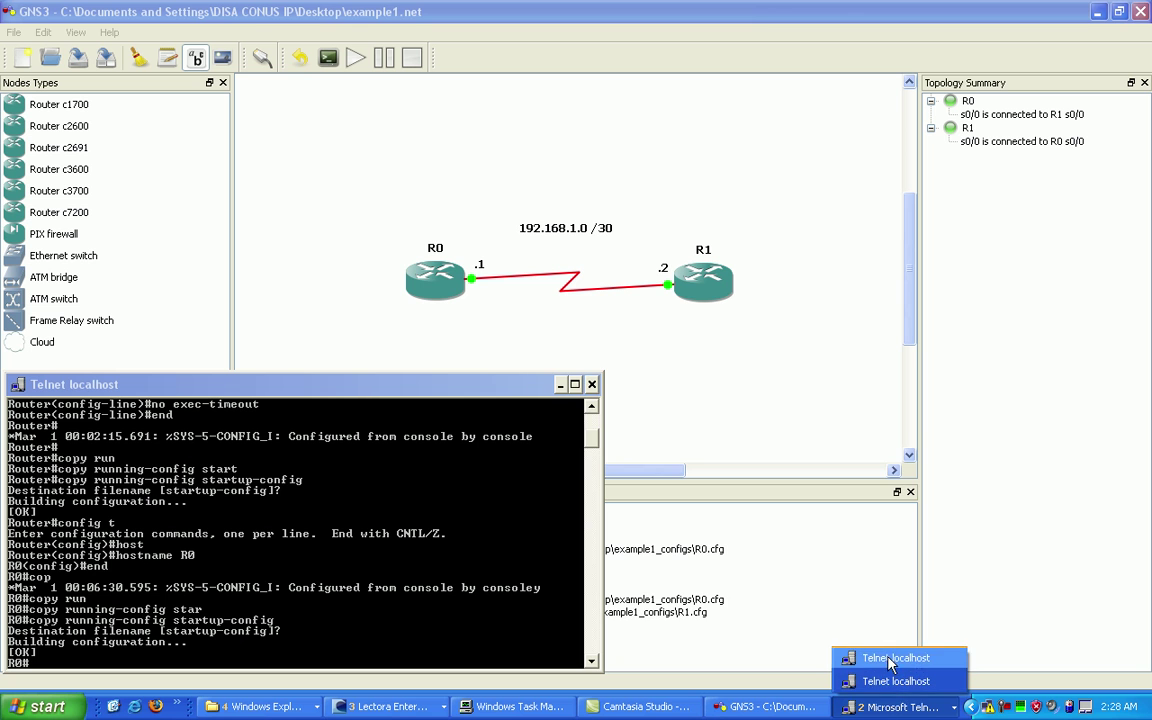
click(872, 656)
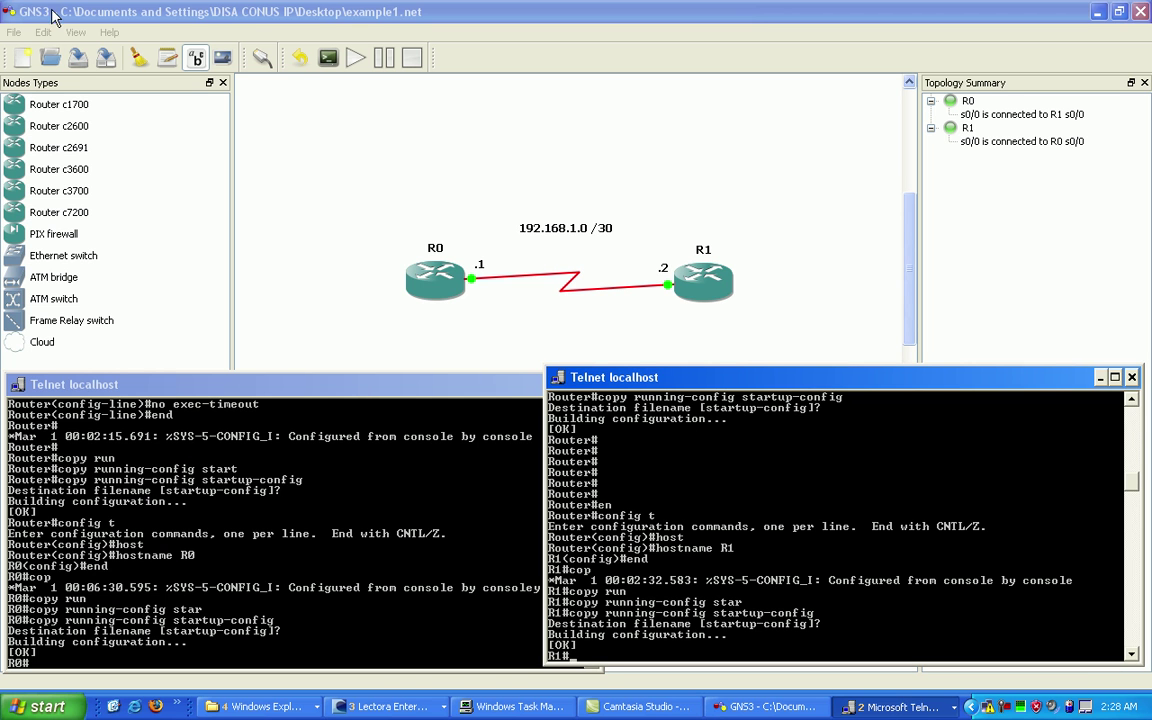
click(15, 32)
click(15, 32)
click(36, 95)
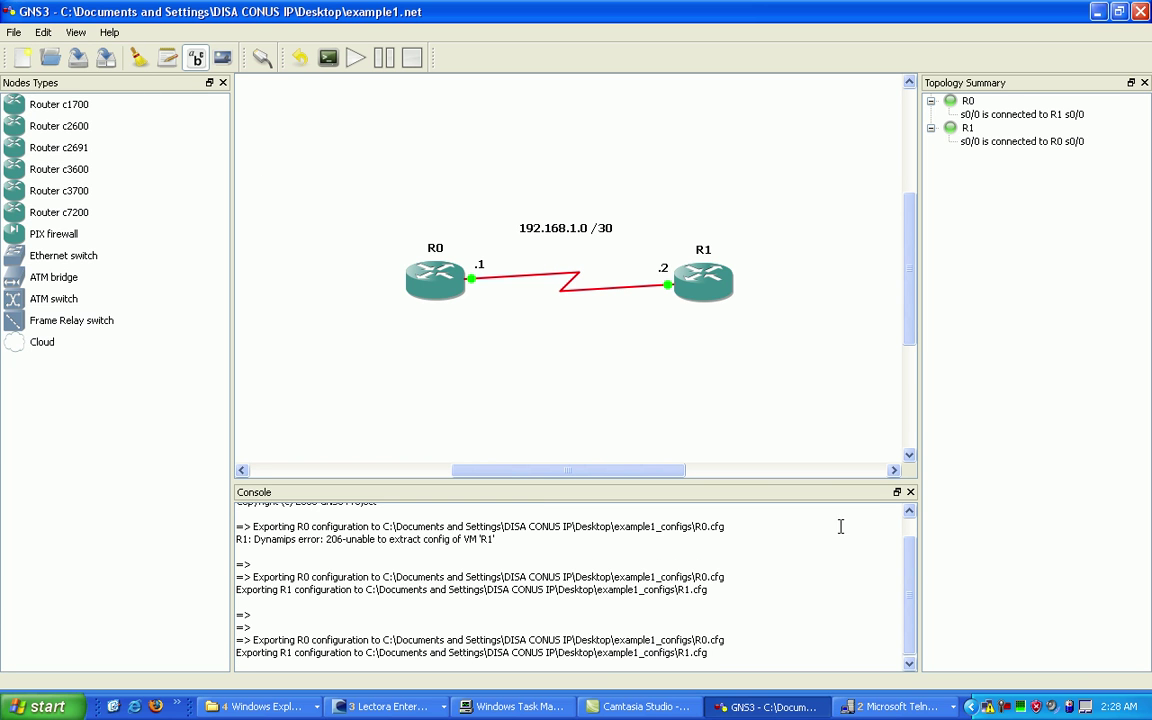
- Bring R0's Telnet console forward and enter global configuration mode with config t
click(840, 708)
click(870, 676)
click(893, 706)
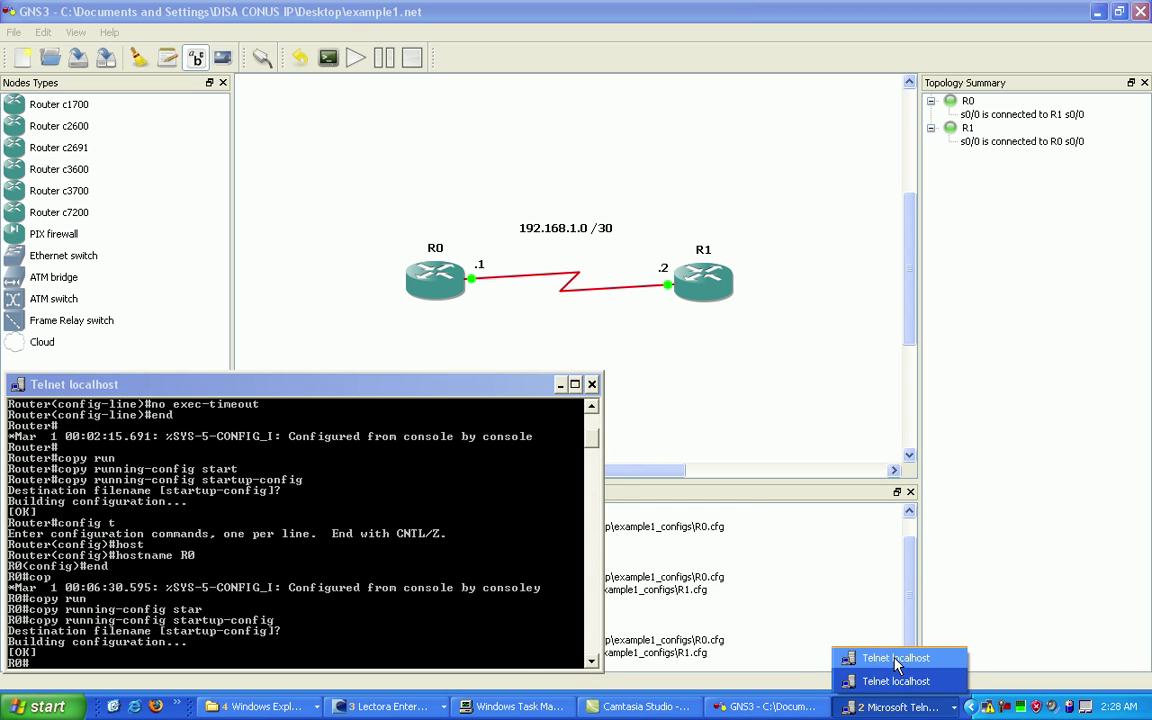
click(870, 653)
click(318, 582)
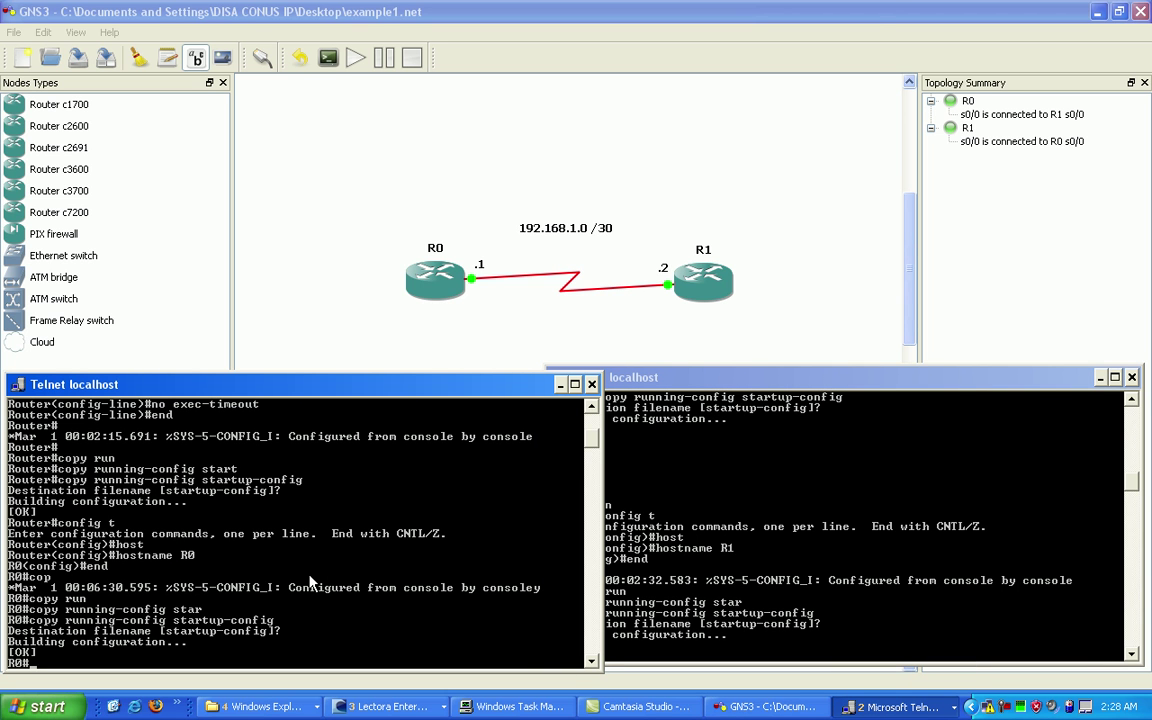
key(Return)
key(Return)
key(Return)
key(Return)
key(Return)
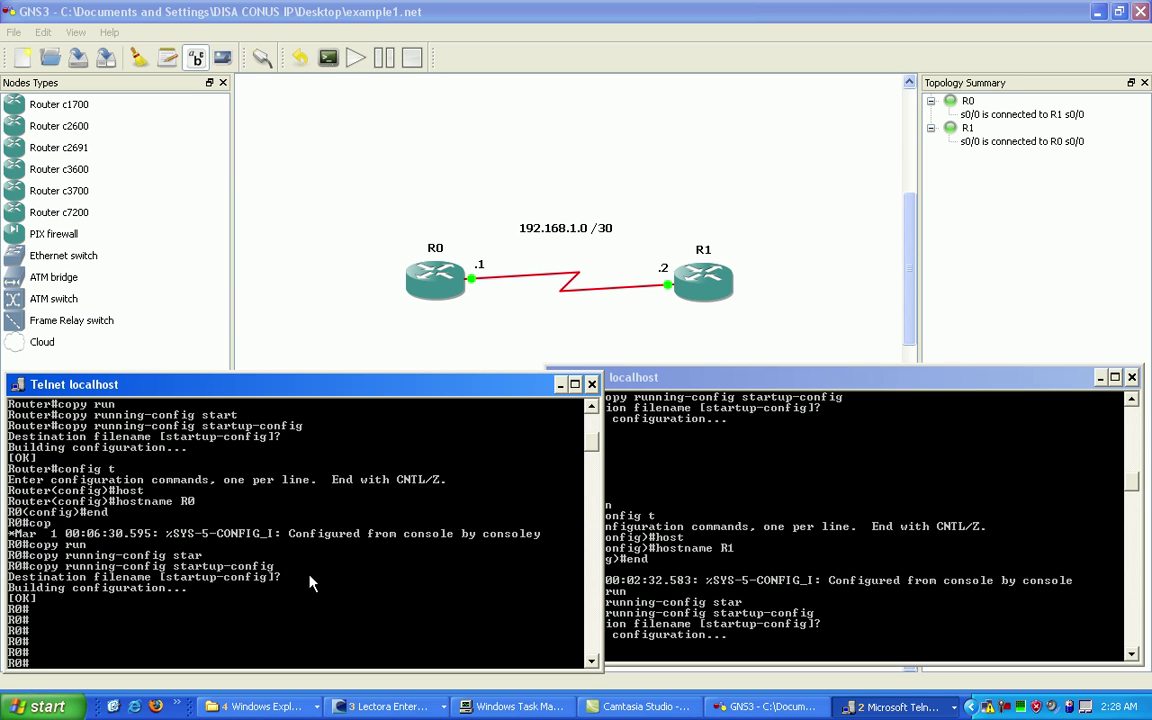
text(Coconfig t)
key(Return)
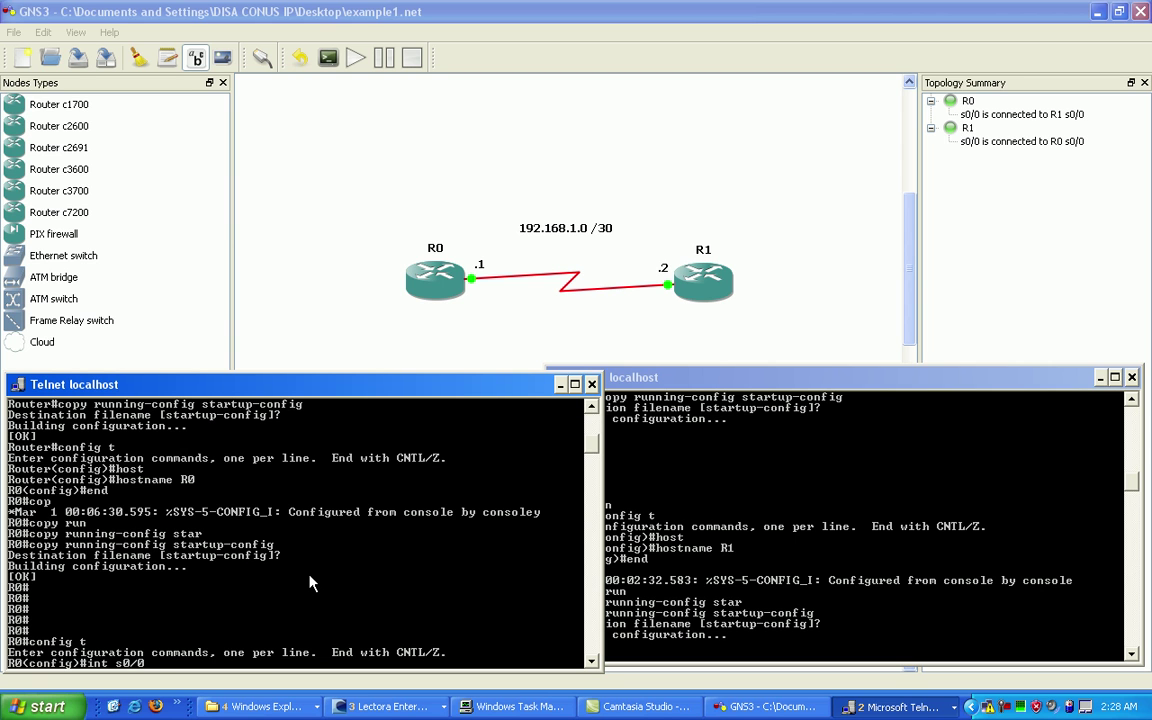
- Give R0's s0/0 the description Connection_to_R1 and return to privileged mode
text(int s0/0)
key(Return)
text(des)
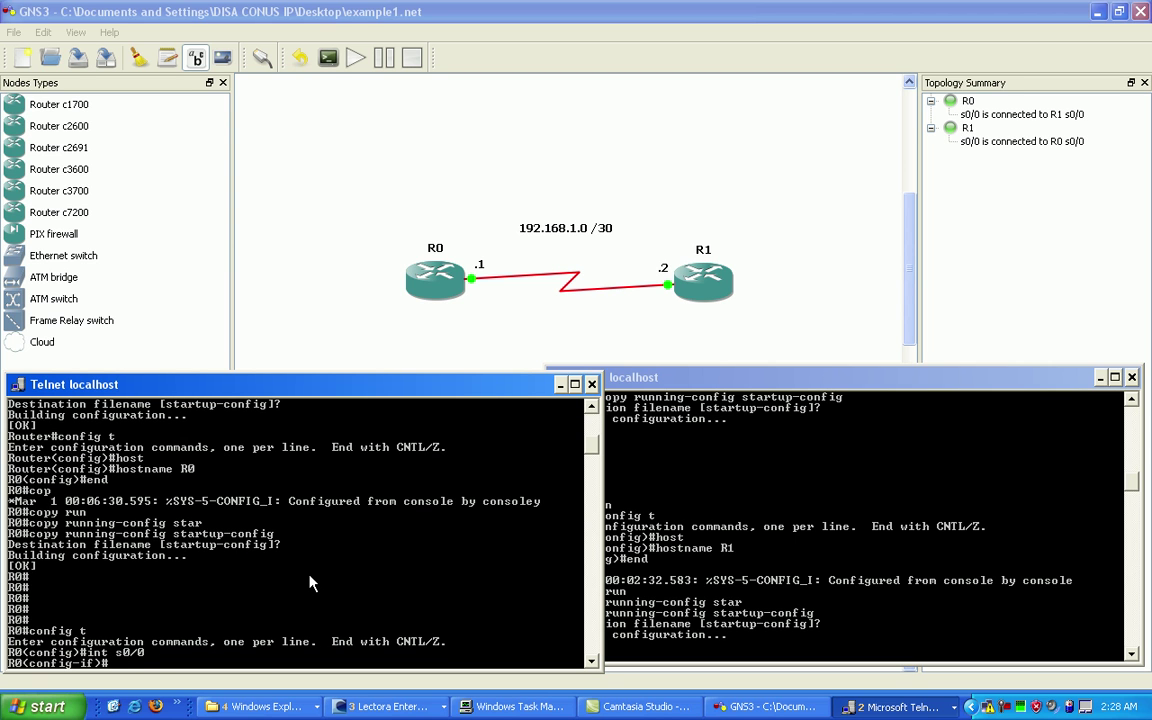
text(cription)
key(Tab)
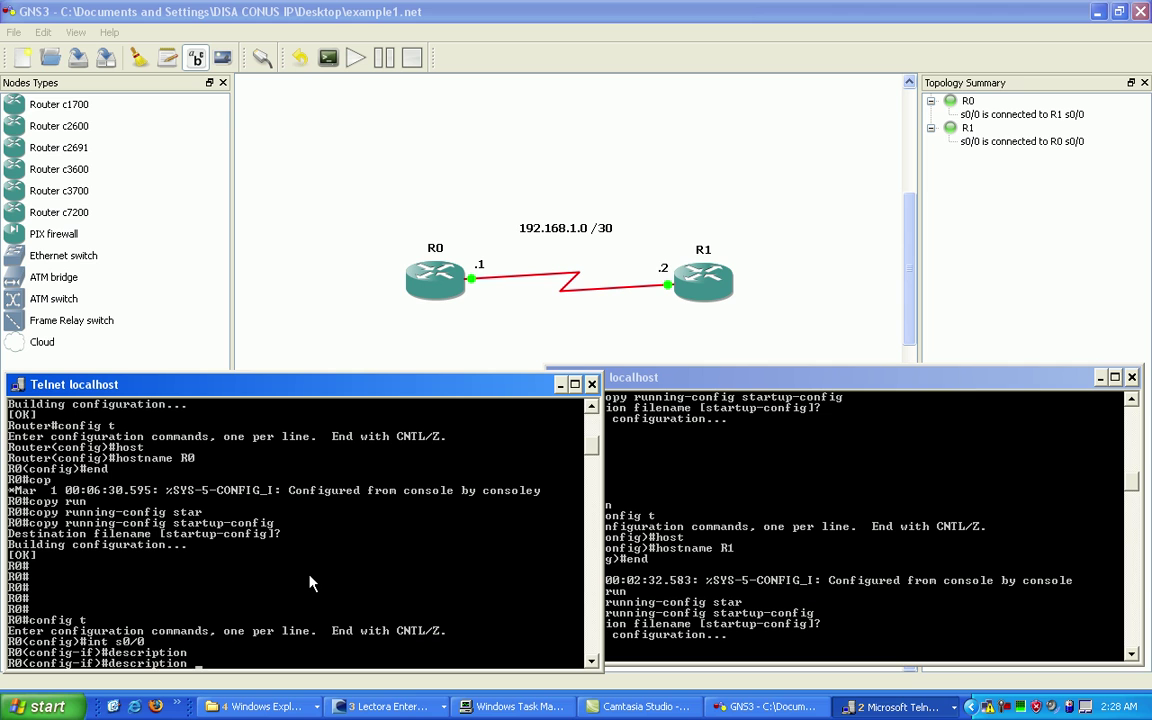
text(Connection_to_R1)
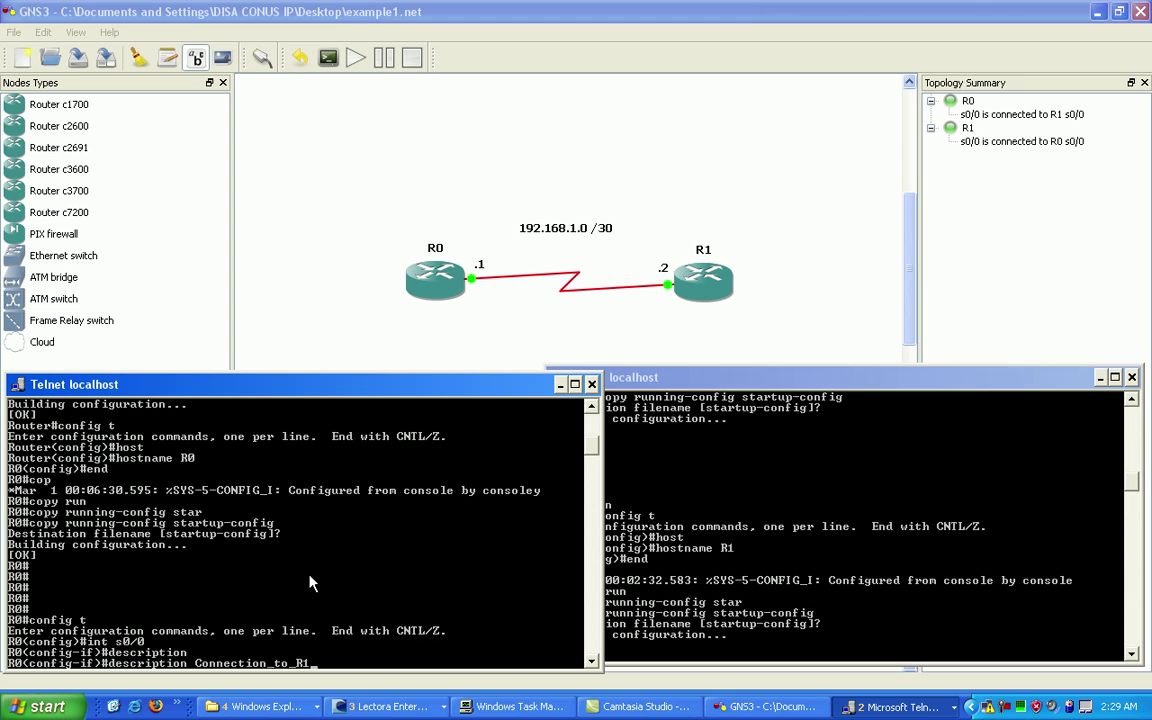
key(Return)
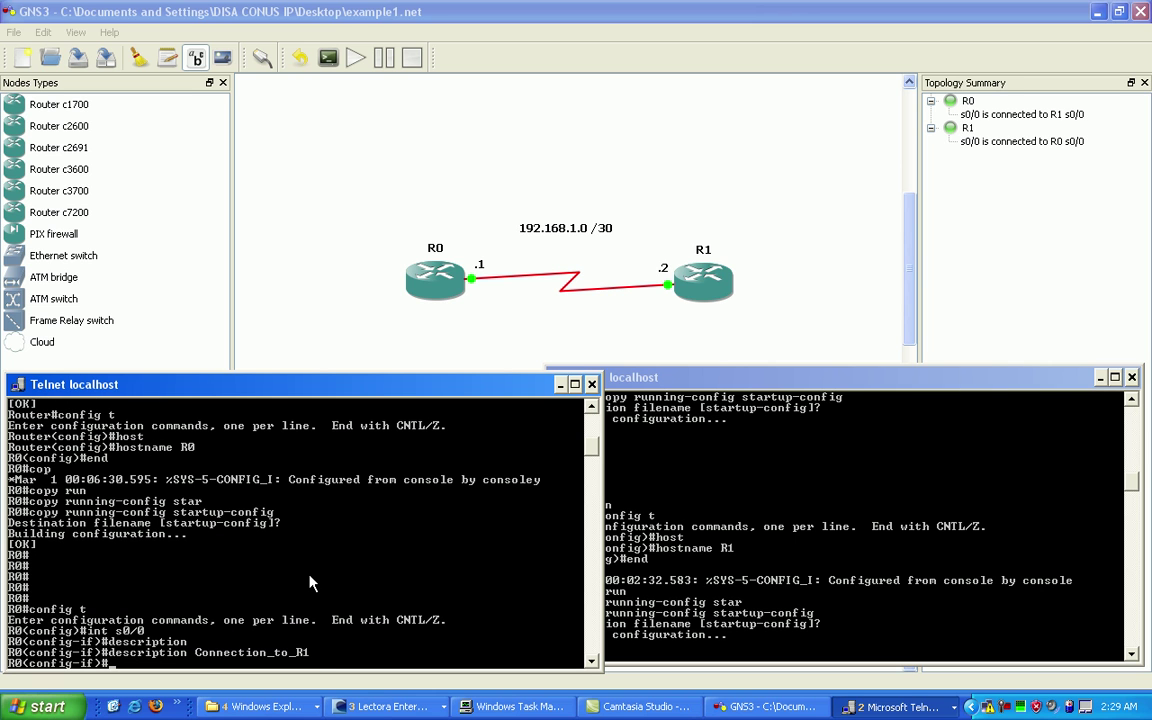
text(end)
key(Return)
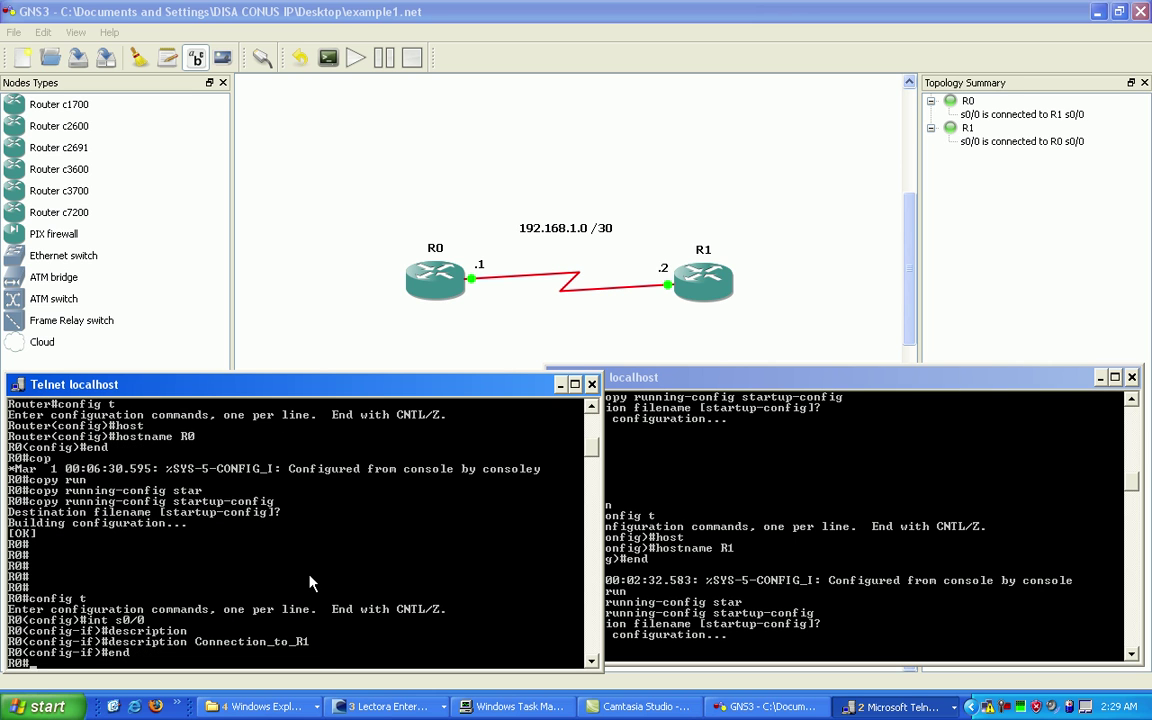
text(show)
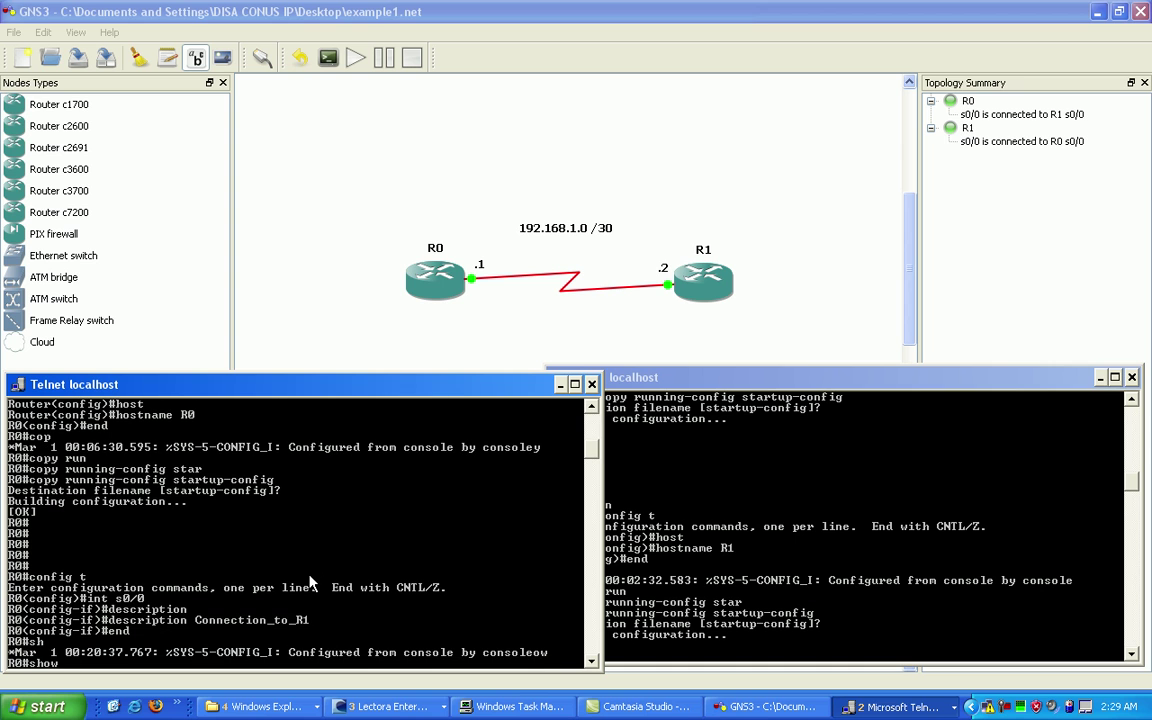
text( int des)
text(0/0)
- Show R0's s0/0 details, then the description table listing Connection_to_R1 on Se0/0
key(Return)
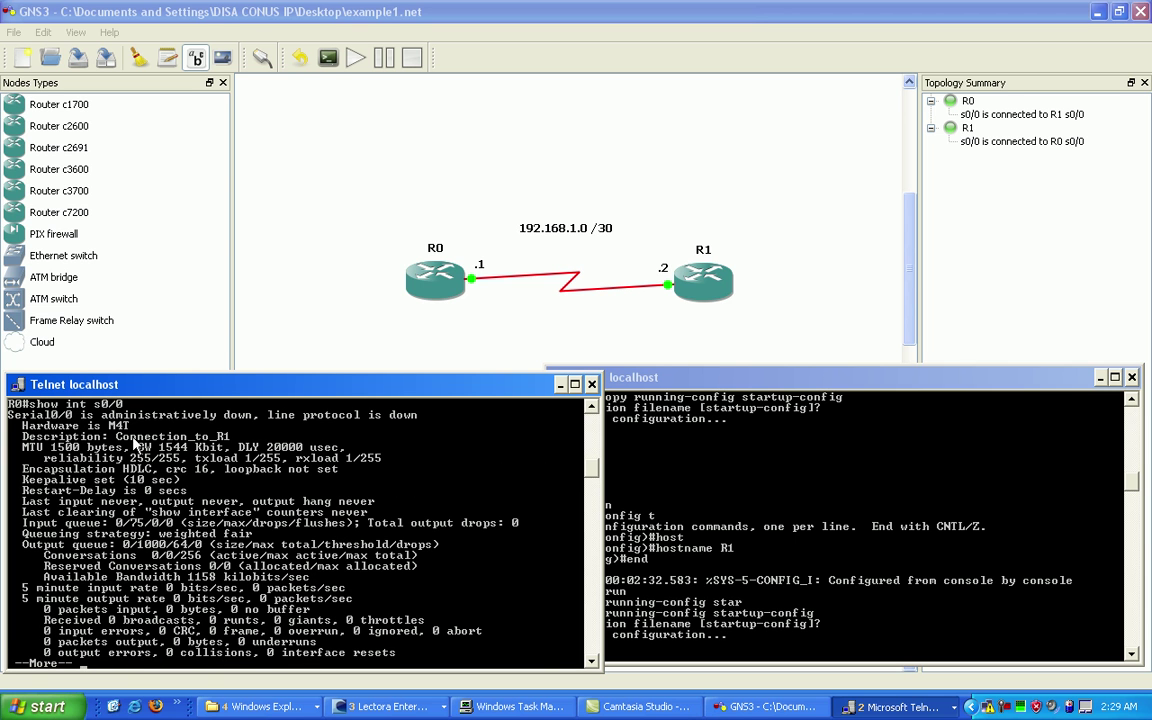
key(space)
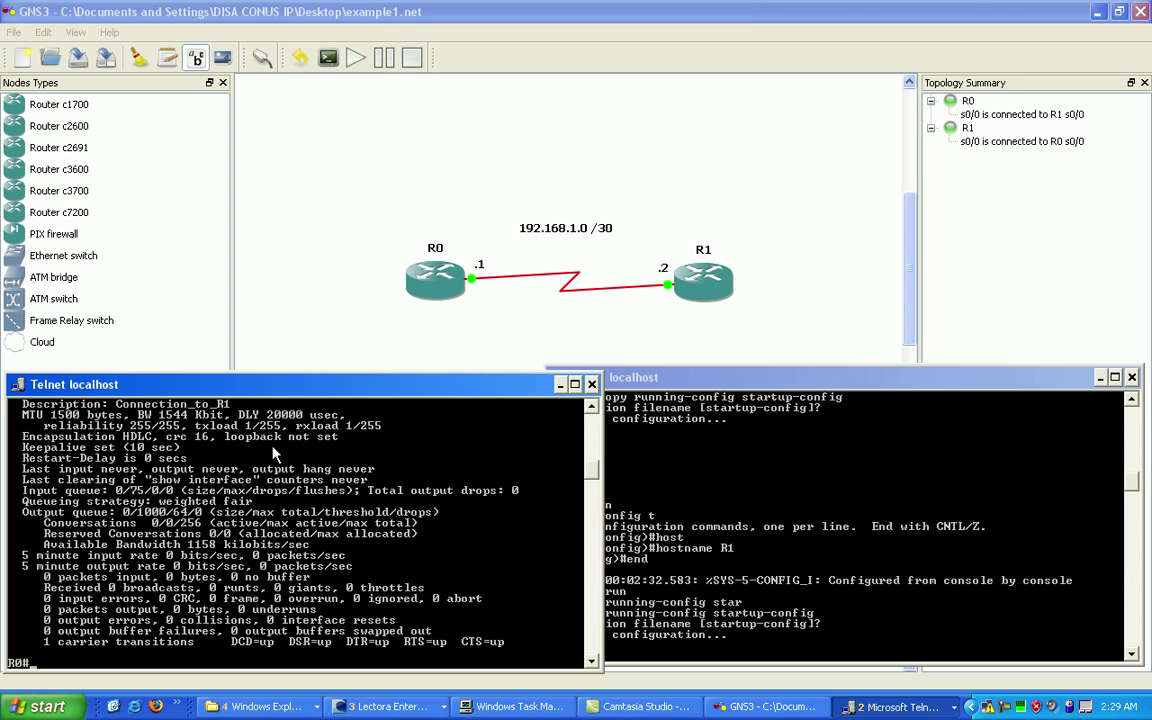
text(show int desc)
key(Tab)
key(Return)
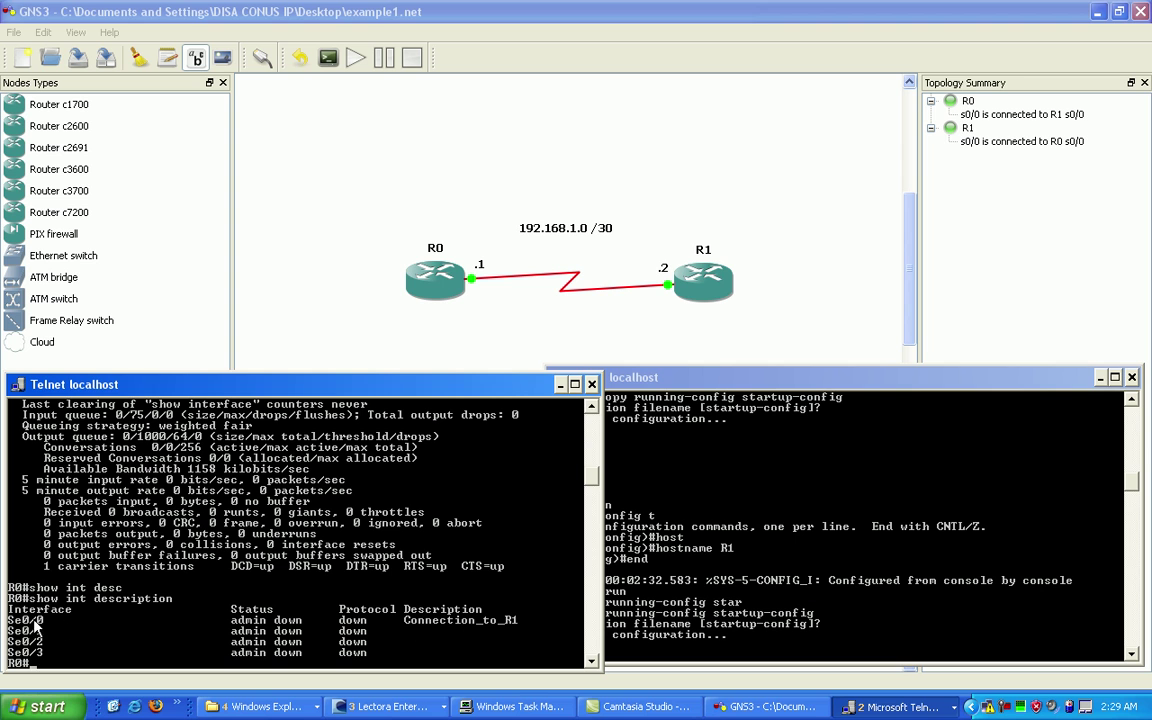
- Give R1's s0/0 the description Connection_to_R0 and exit configuration mode
click(727, 617)
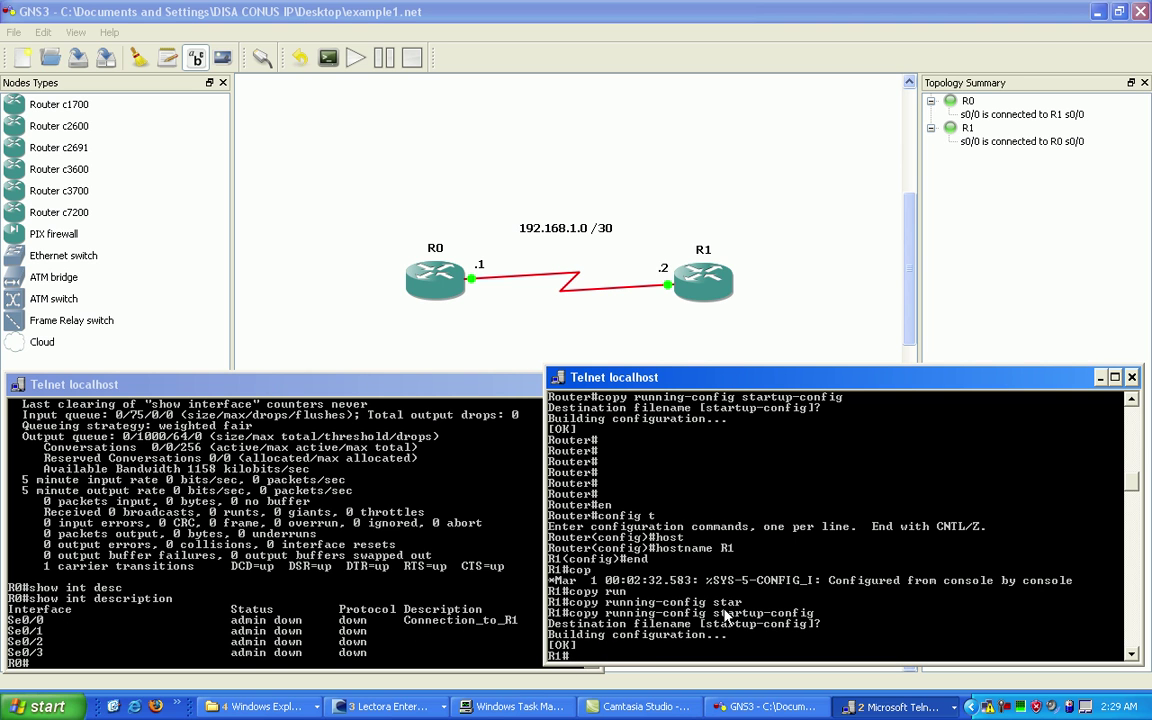
text(config t)
key(Return)
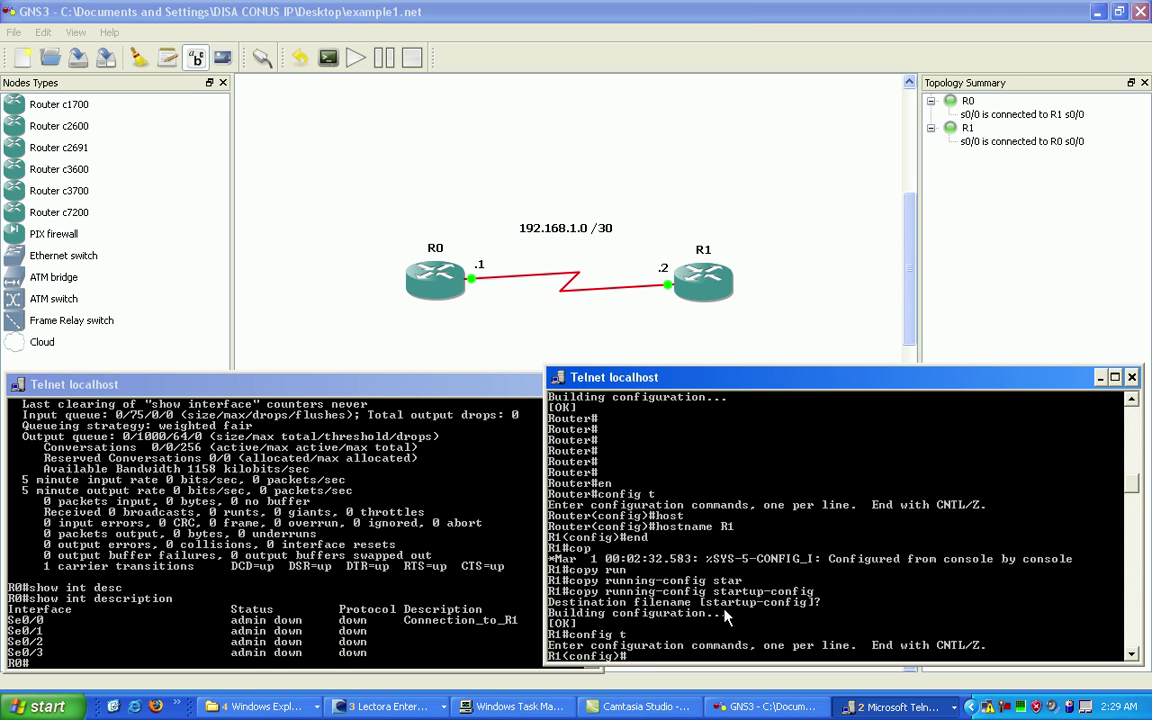
text(int s0/0)
key(Return)
text(desc)
key(Tab)
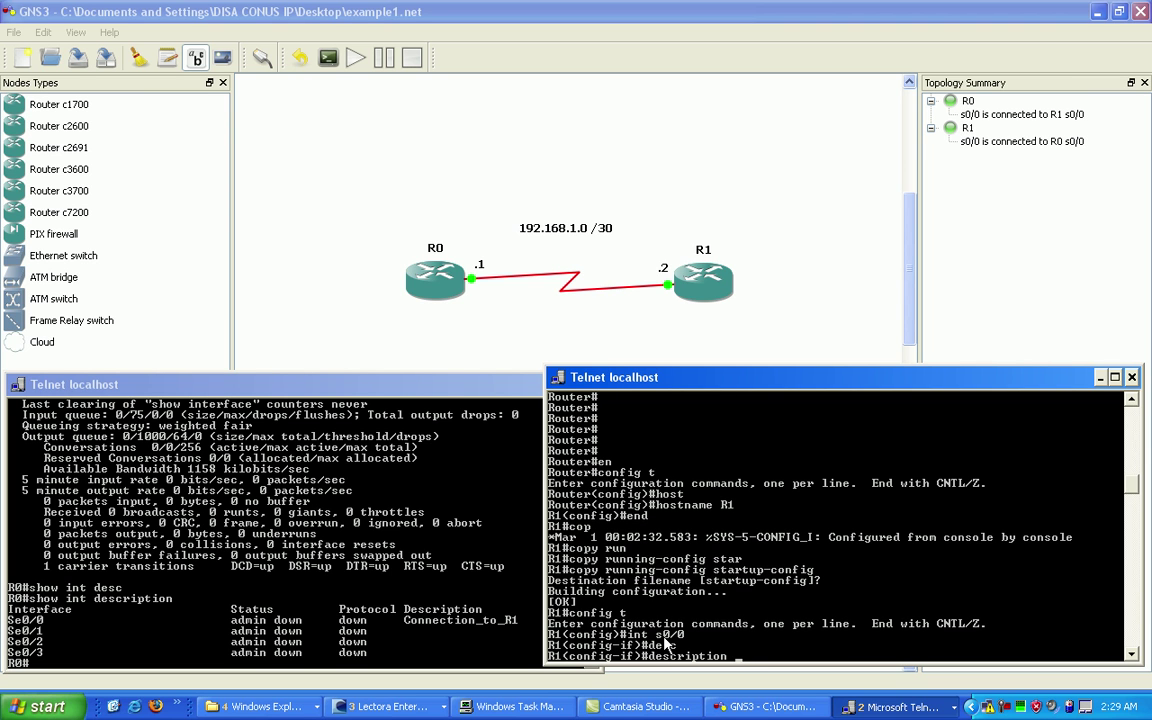
text(Connection_to_R0)
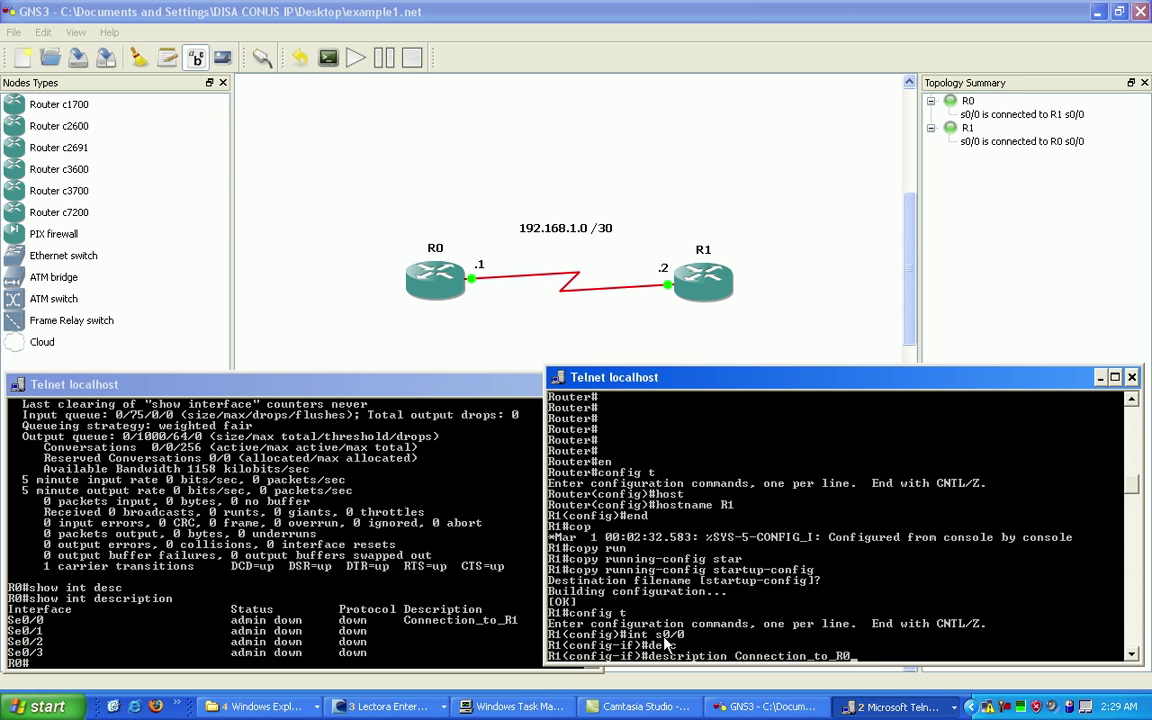
key(Return)
text(end)
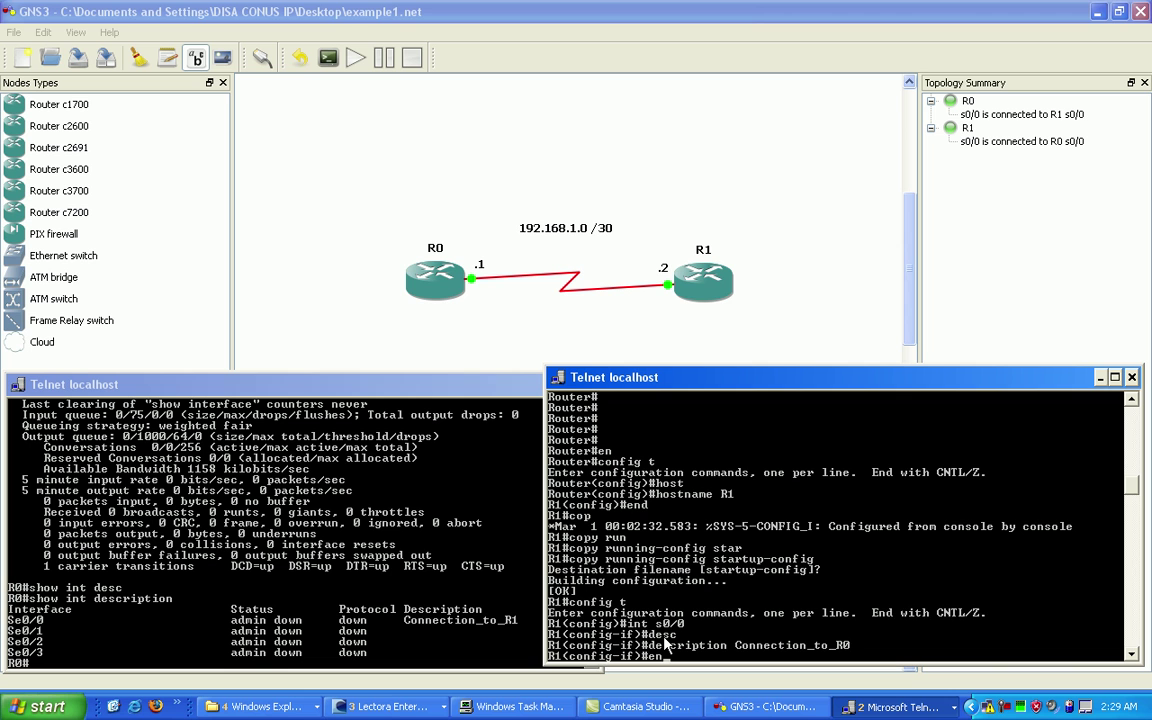
key(Return)
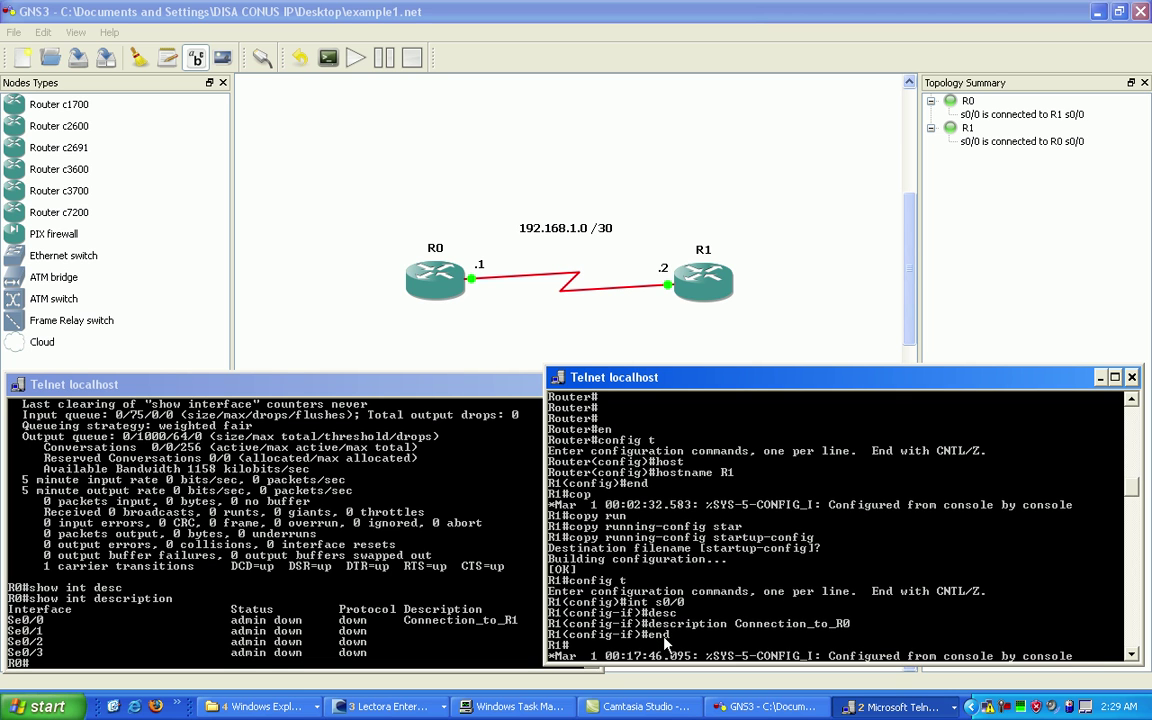
- Display R1's serial 0/0 interface details with show int s0/0
key(Return)
text(show int s)
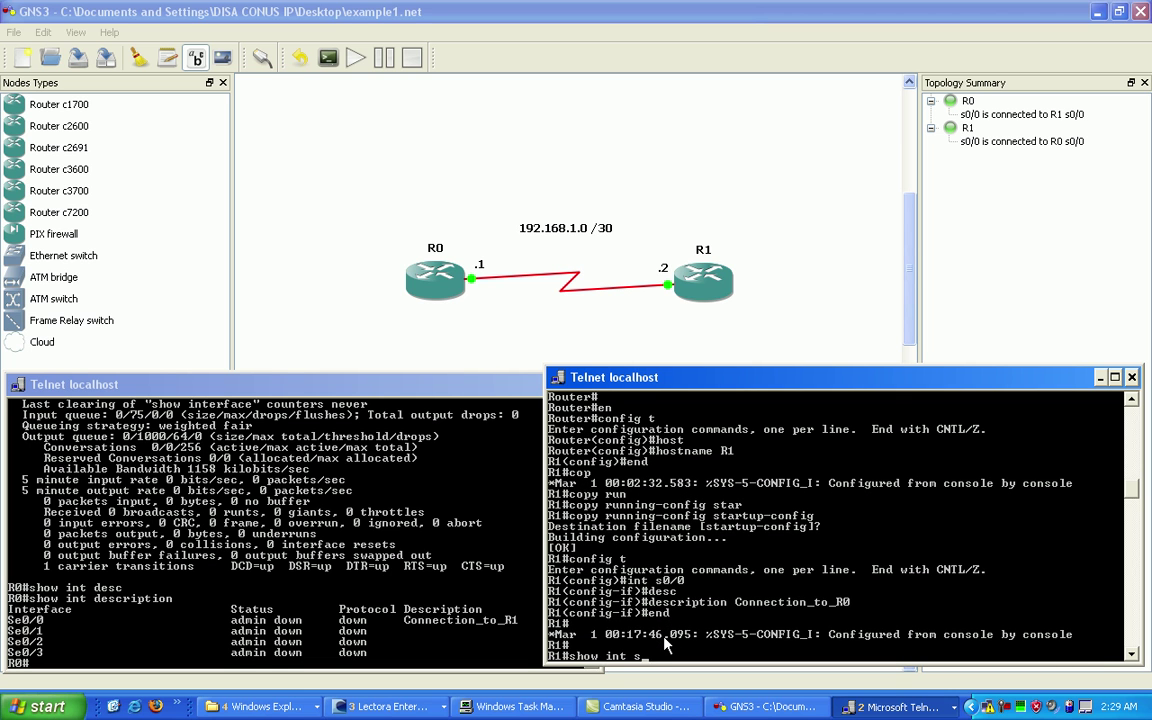
text(0/0)
key(Return)
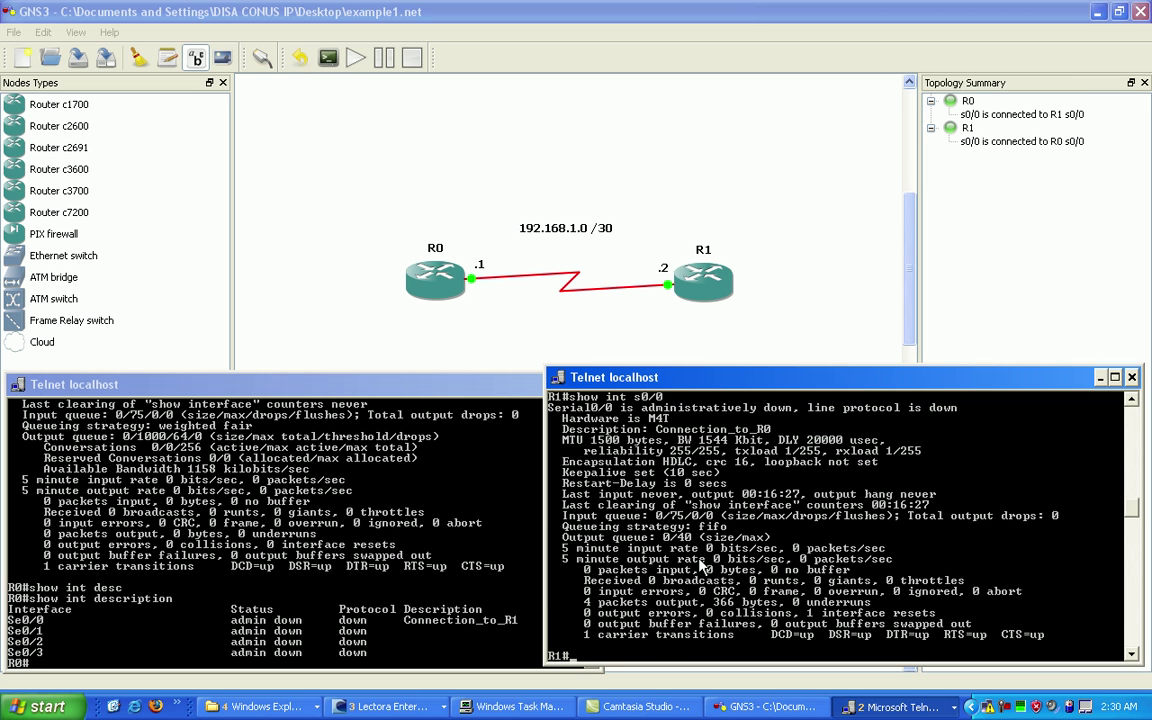
- Run show int desc on R1, listing Se0/0 as Connection_to_R0
text(show int desc)
key(Return)
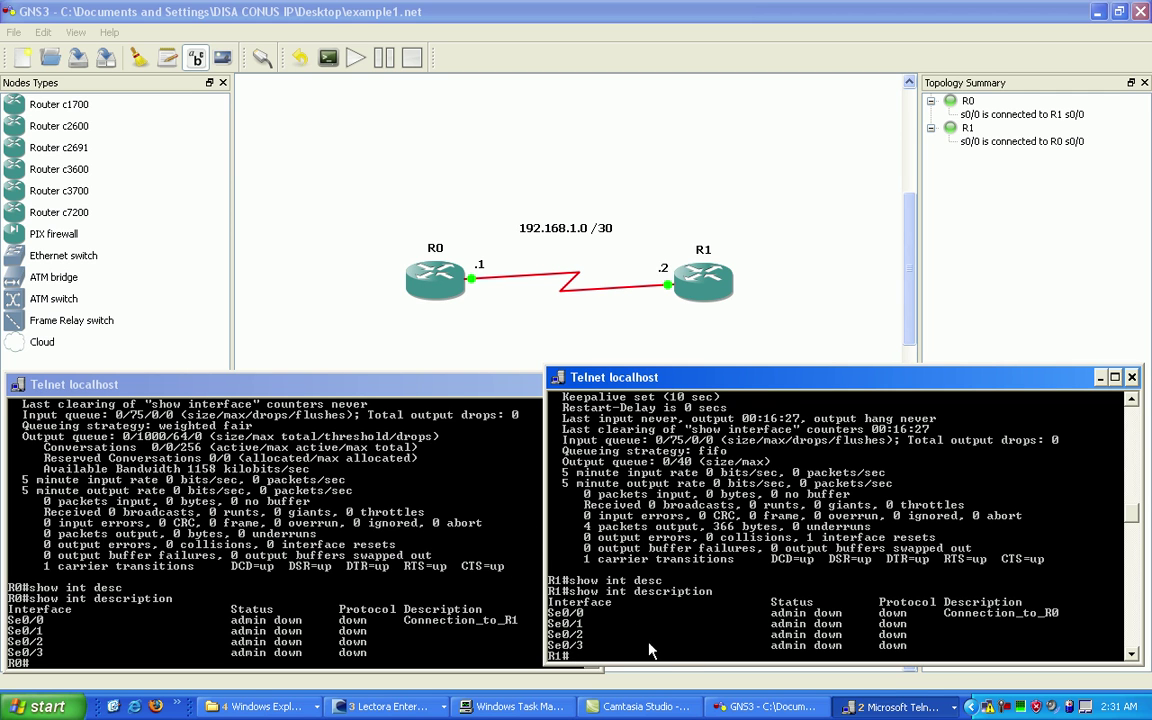
- Recheck R1's s0/0, then enable it with no shutdown and exit configuration mode
text(show int s0/0)
key(Return)
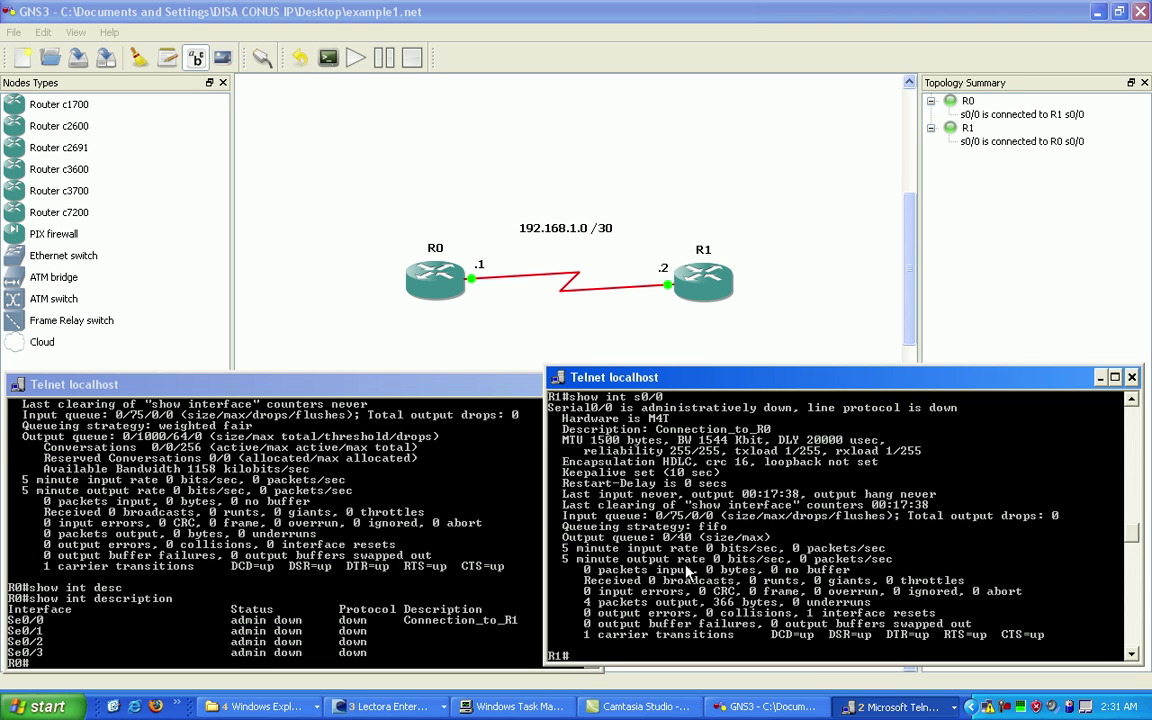
text(config t)
key(Return)
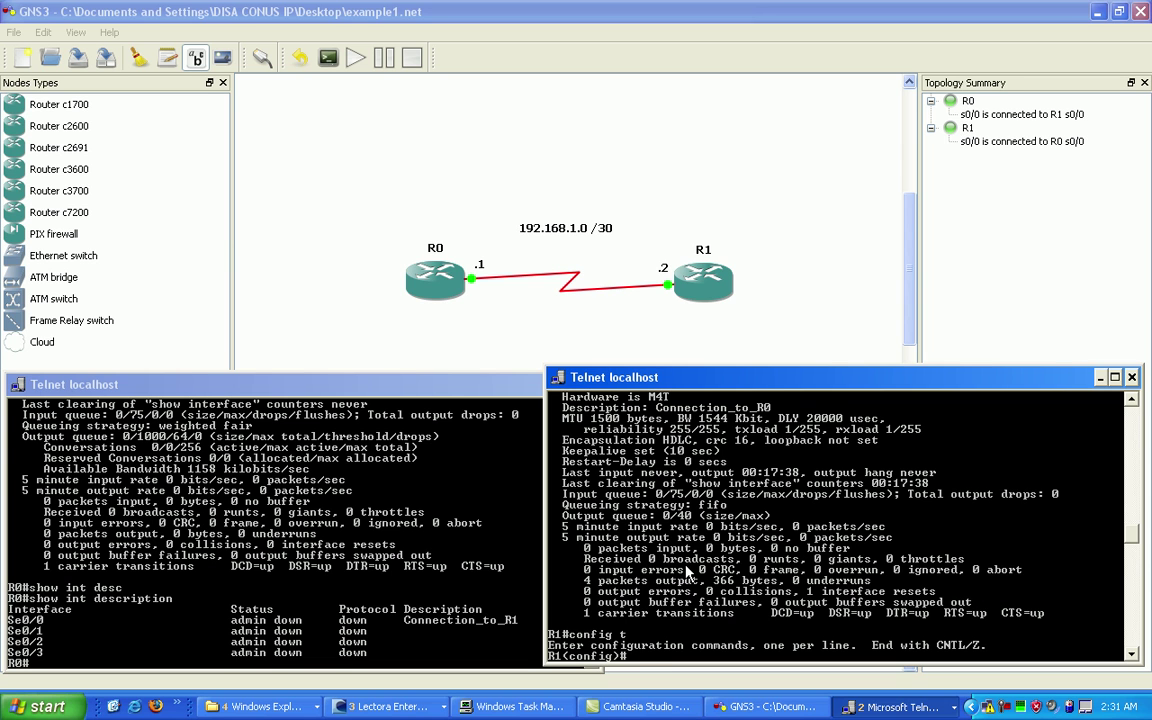
text(int s0/0)
key(Return)
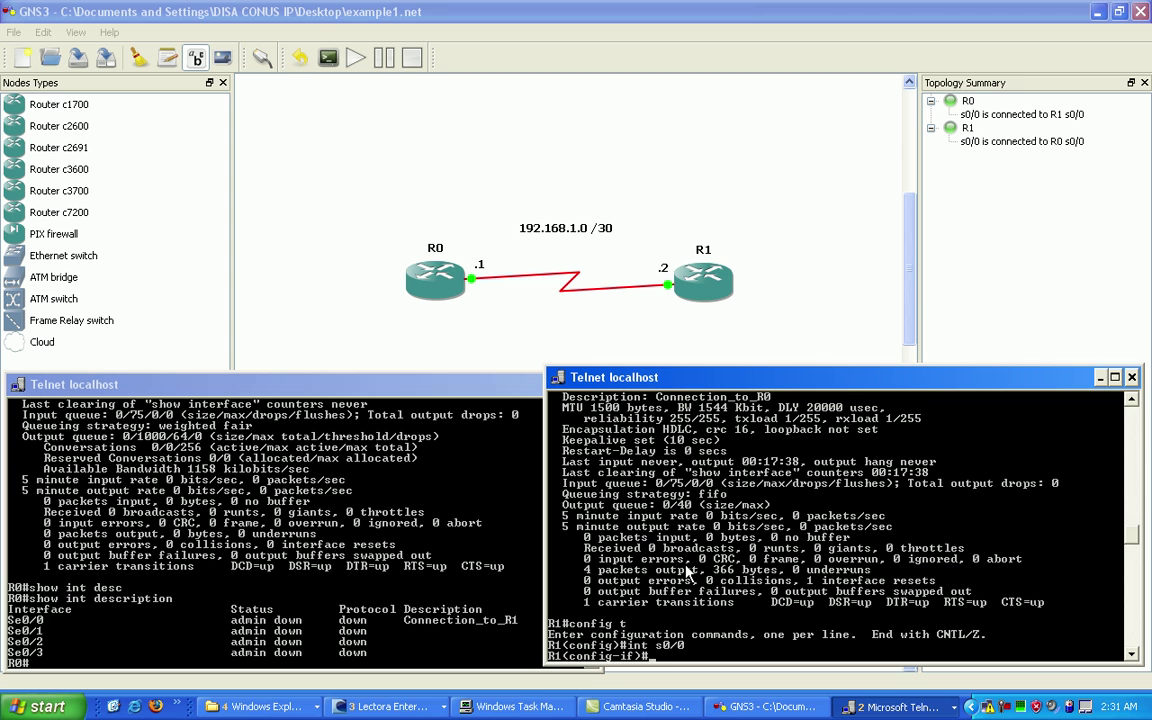
text(no shut)
key(Tab)
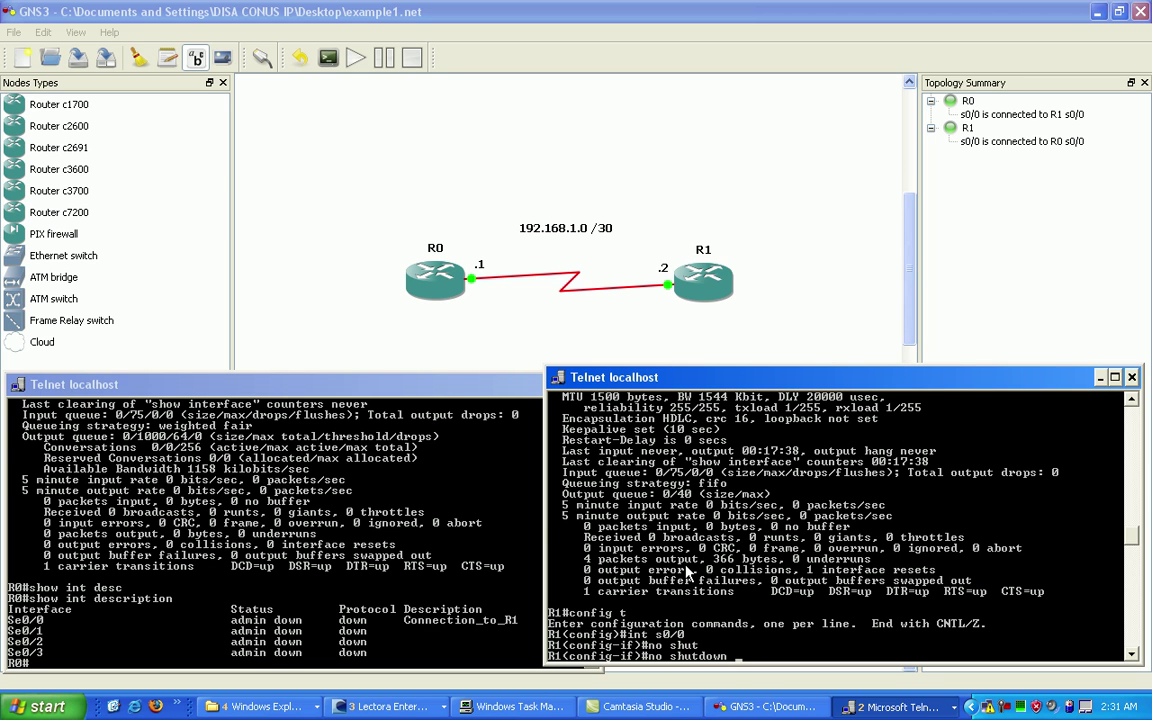
key(Return)
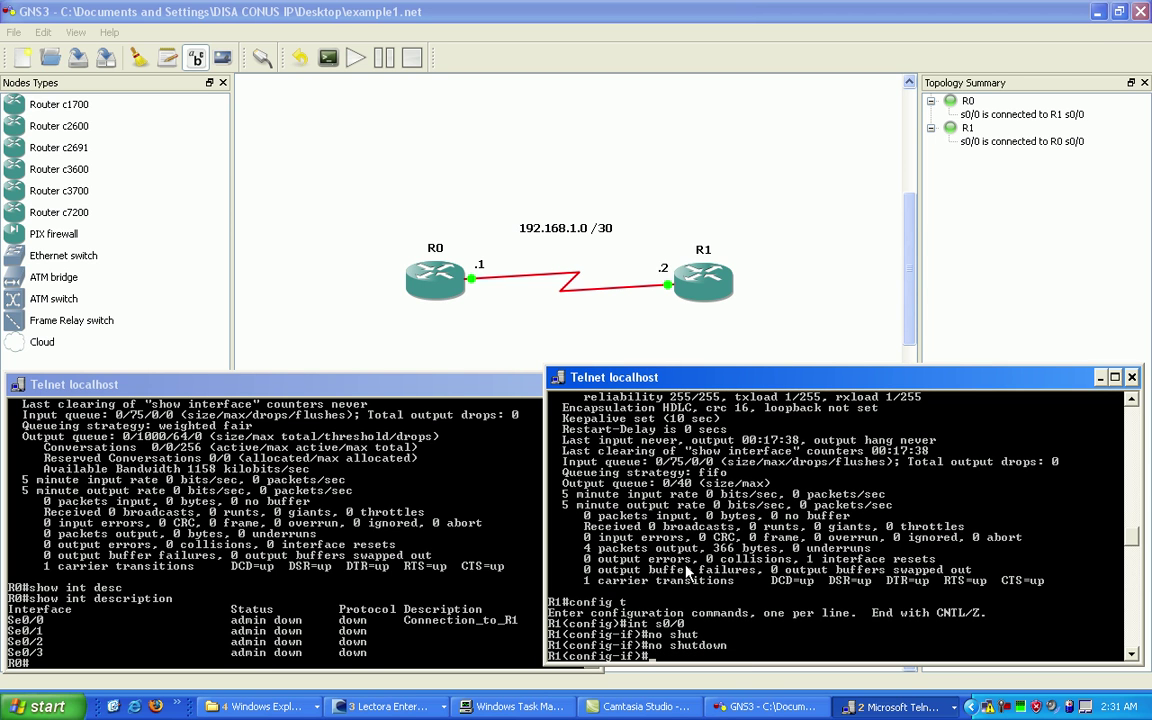
text(end)
key(Return)
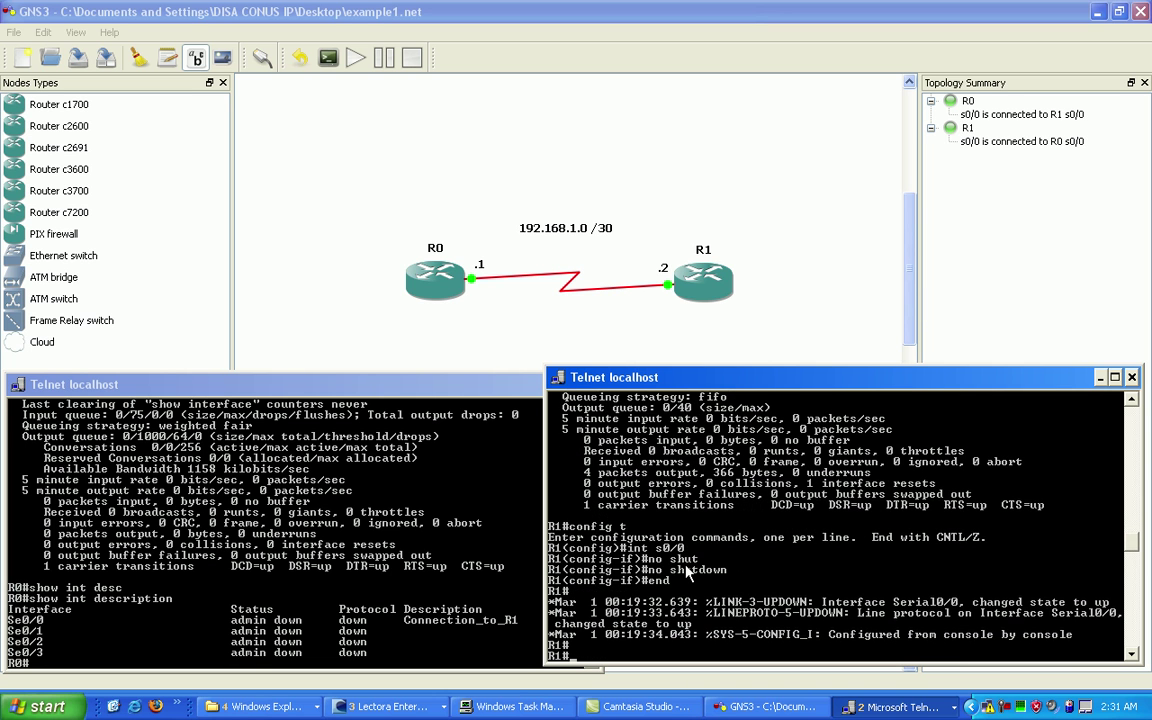
- Confirm show int s0/0 reports R1's Serial0/0 up with line protocol up
key(Return)
key(Return)
key(Return)
text(show int s0/0)
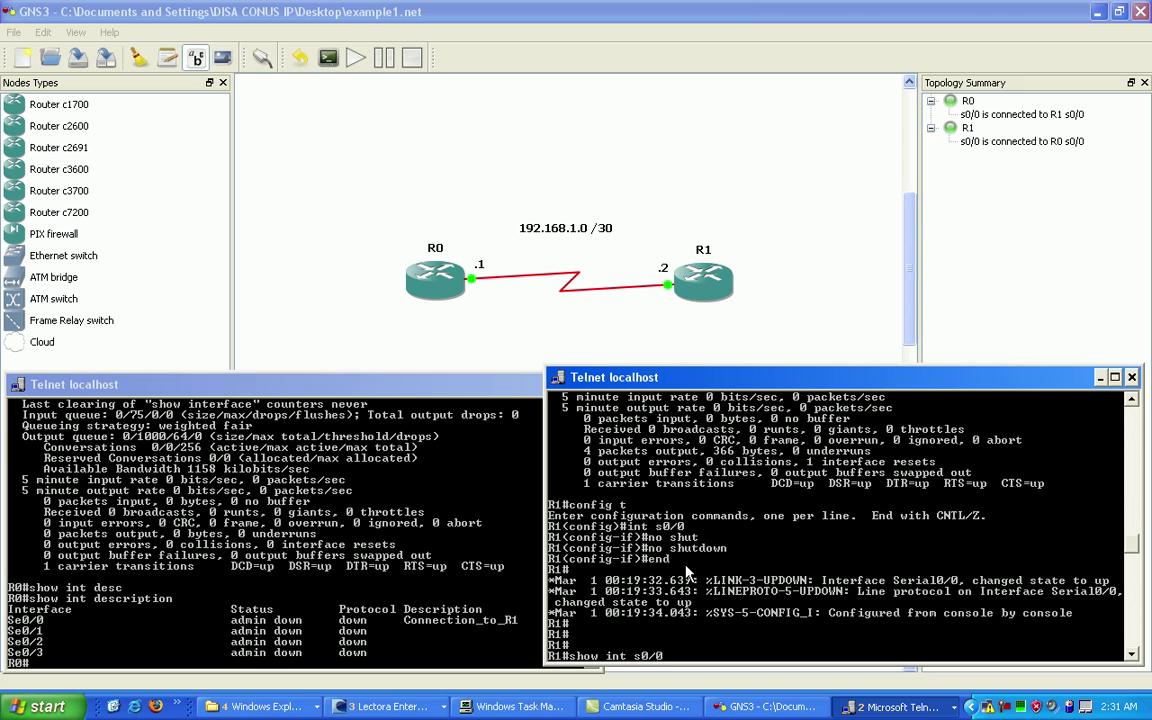
key(Return)
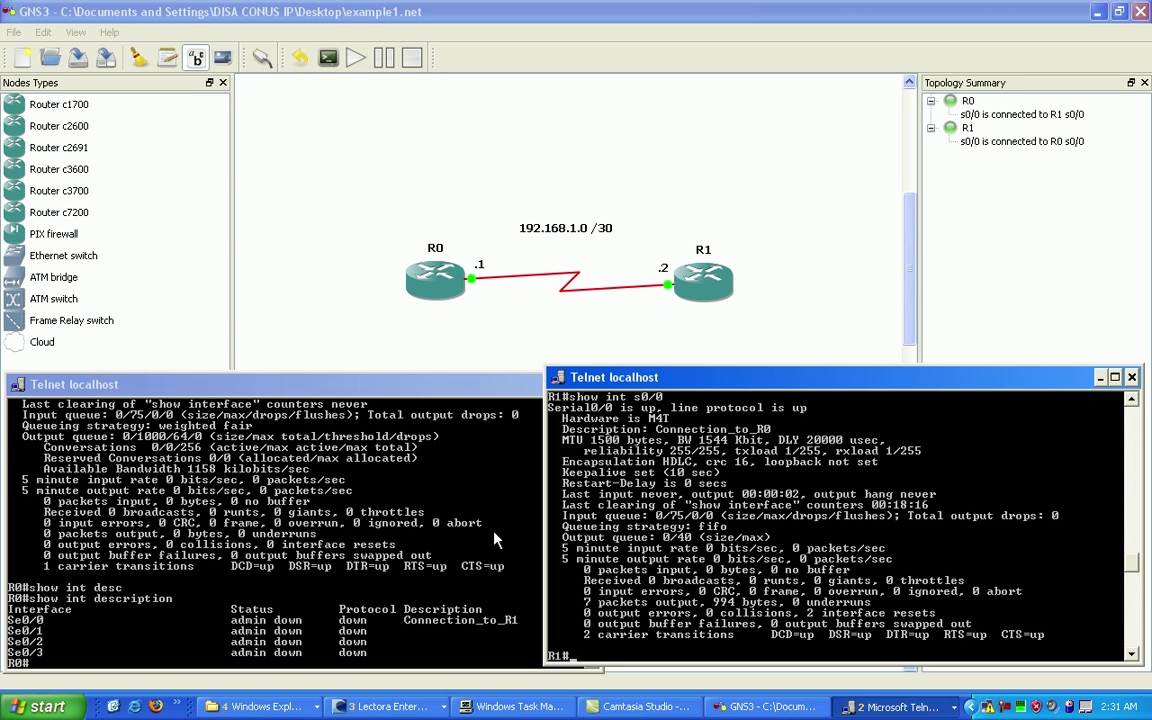
- Show R0's serial 0/0 details, paging through the full output
click(178, 610)
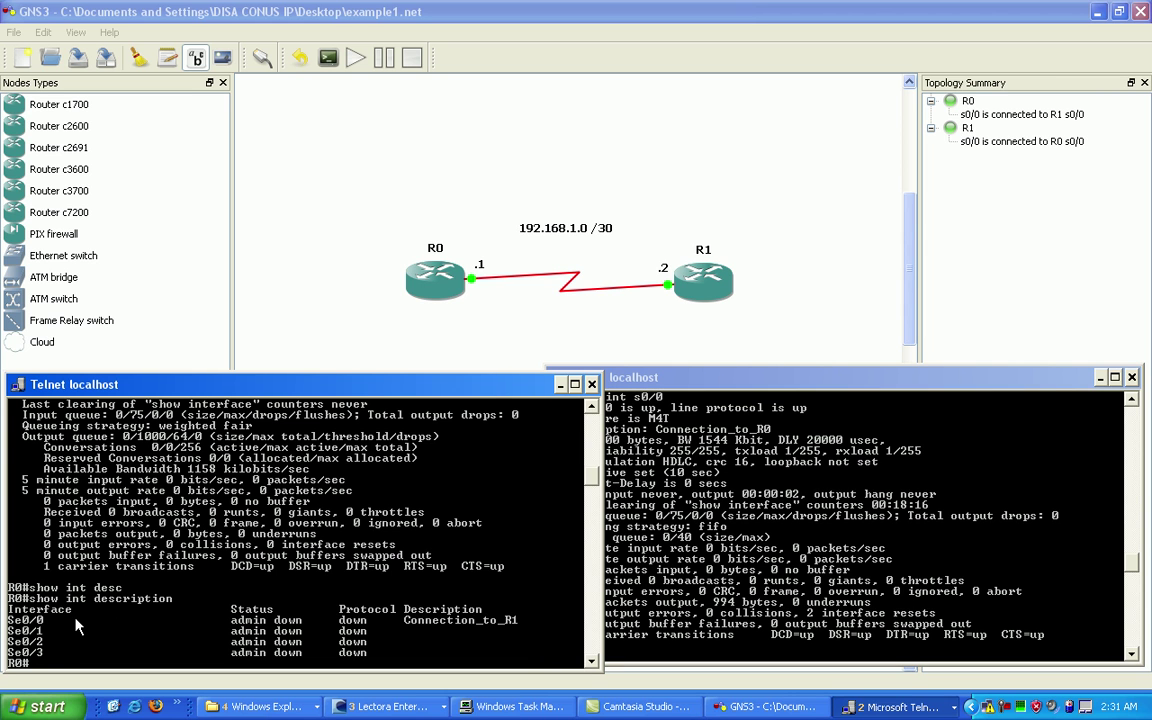
text(show int s0/0)
key(Return)
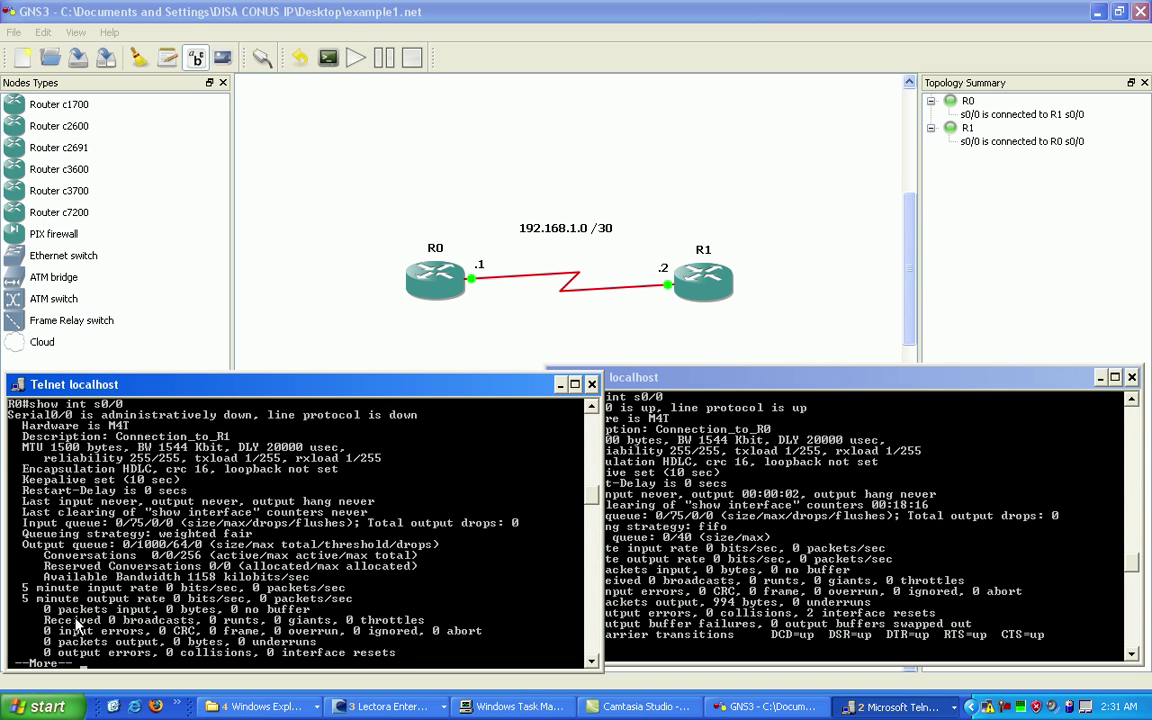
key(space)
- Rerun show int s0/0 in R1's console to recheck its status
click(703, 438)
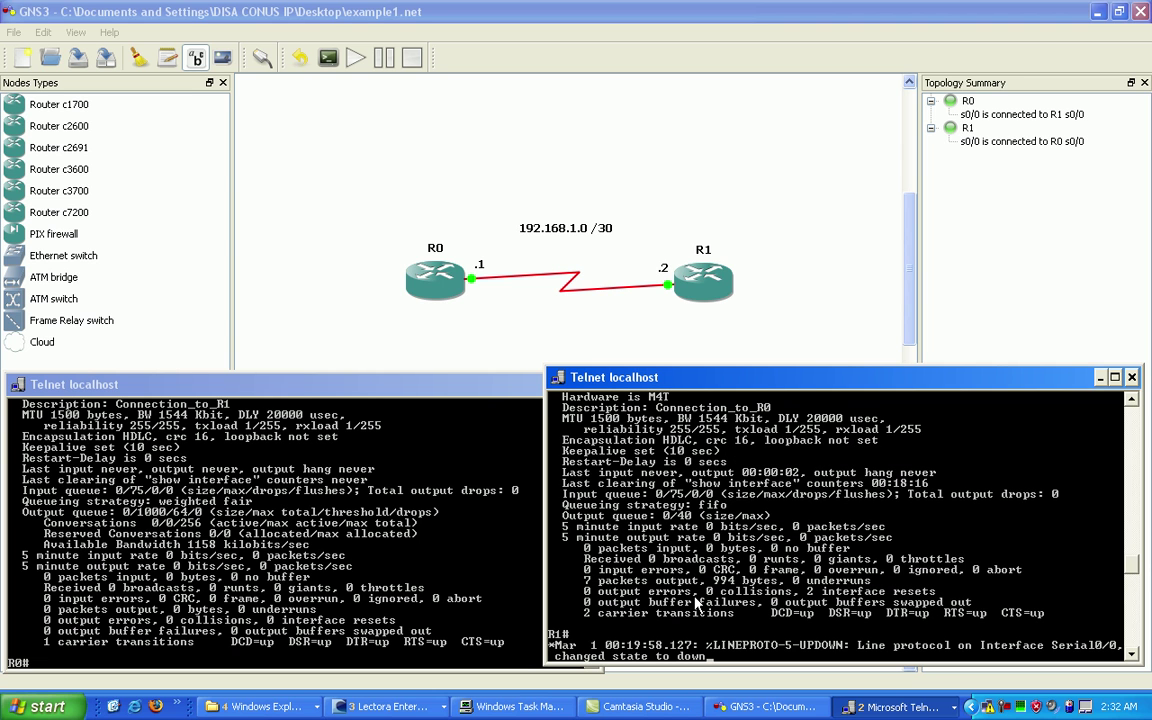
text(show int s0/0)
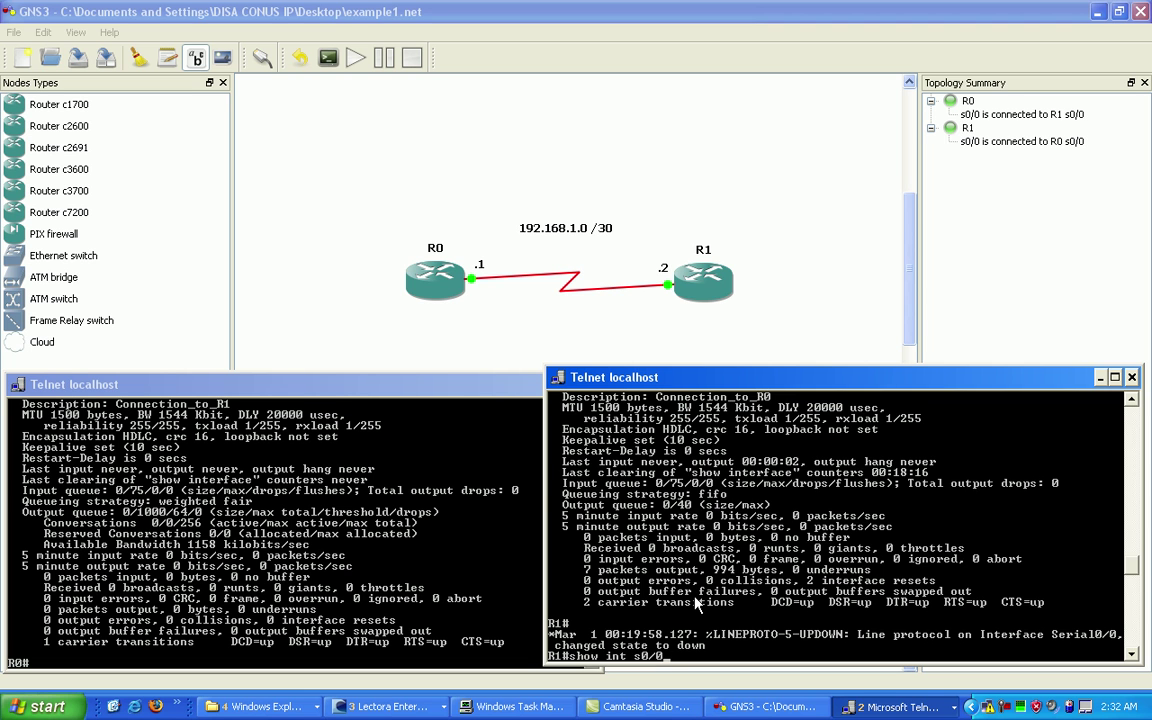
key(Return)
click(286, 439)
scroll(200, 440, up, 3)
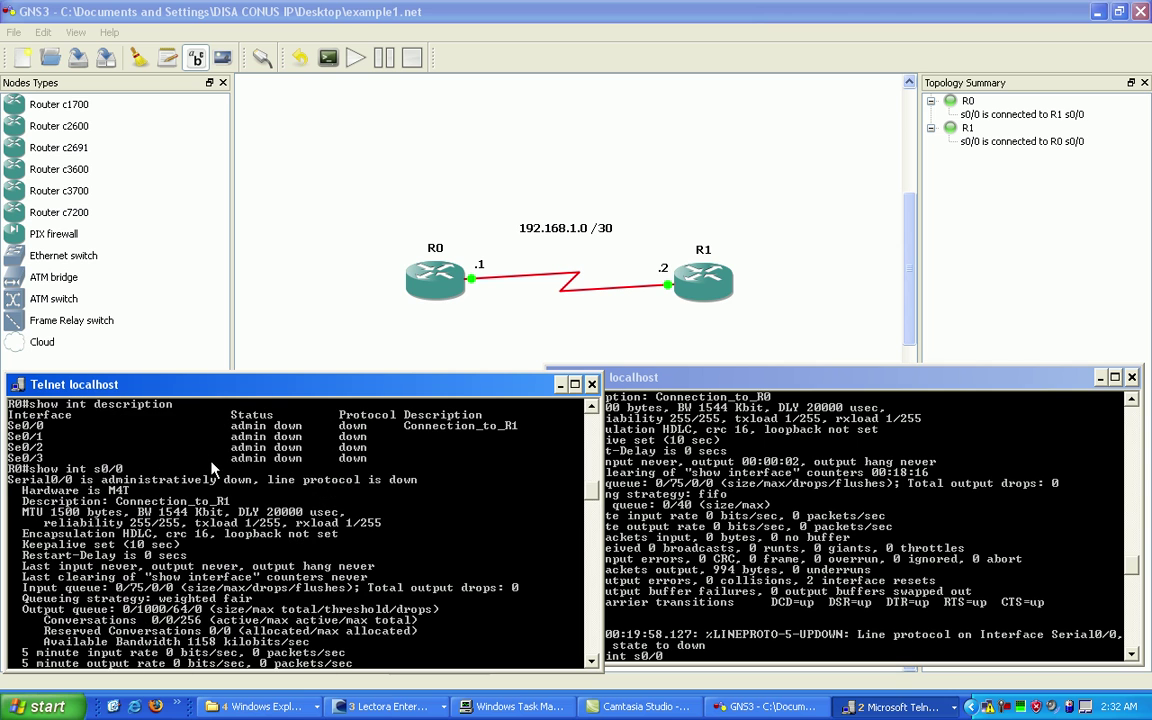
scroll(300, 450, up, 2)
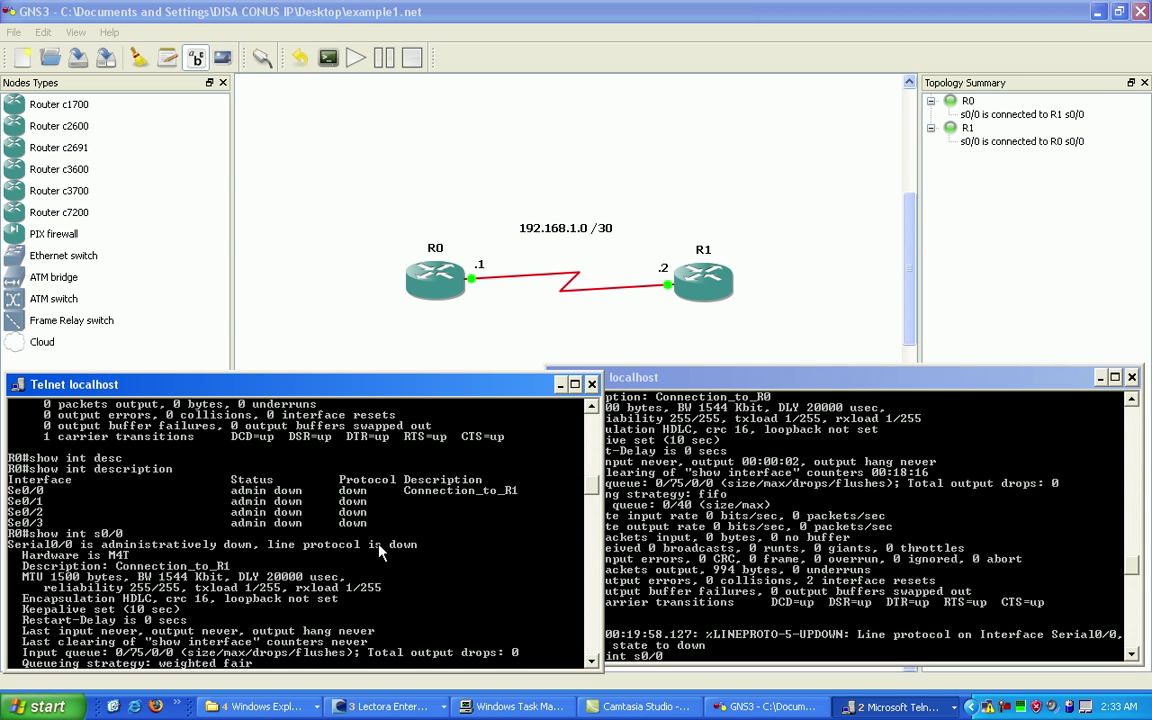
scroll(399, 546, down, 1)
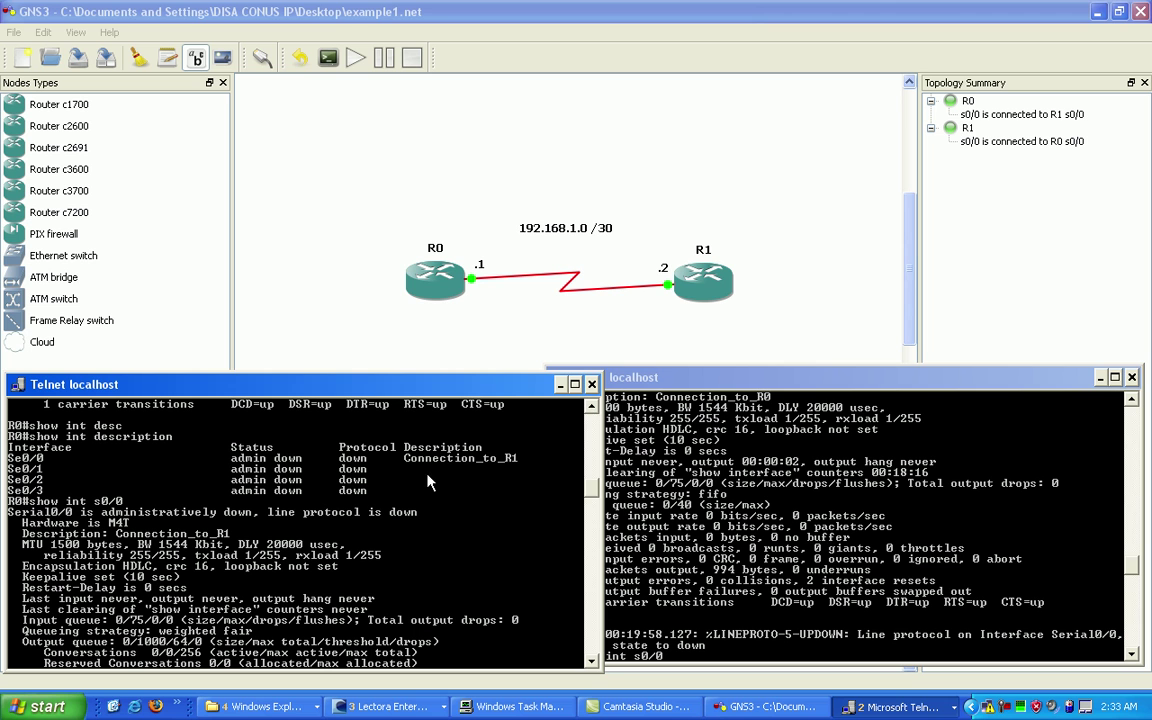
- Rerun R1's status check, then switch to R0's console
click(663, 427)
key(Return)
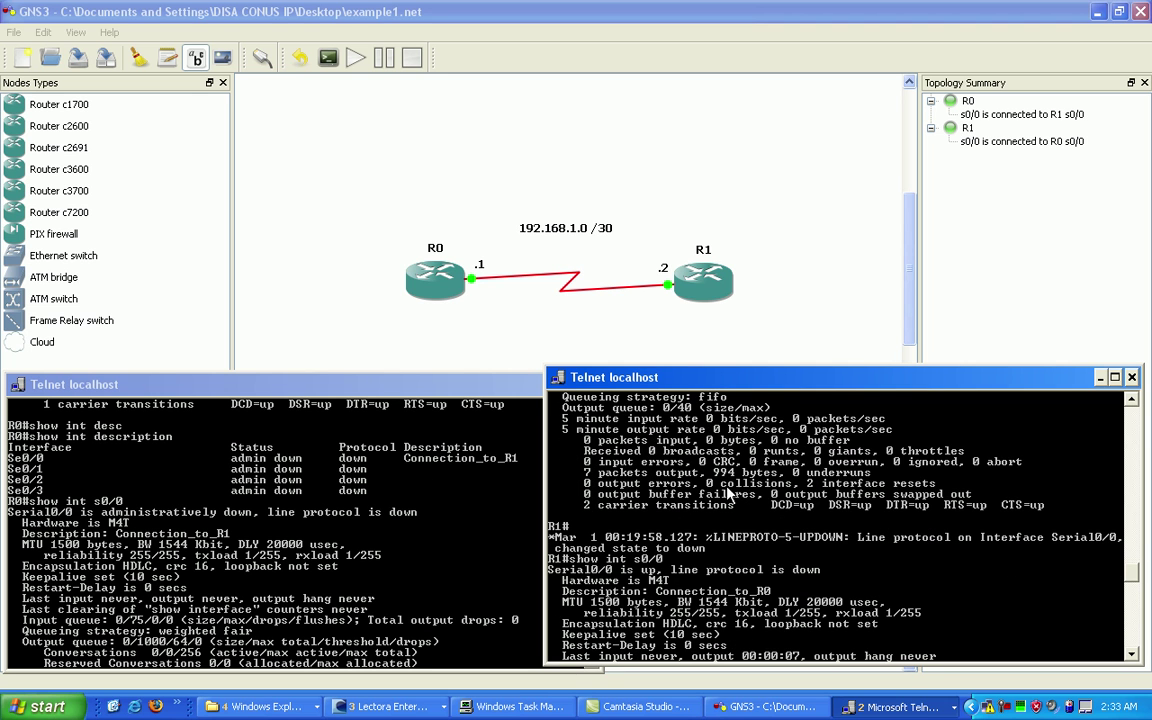
scroll(216, 451, up, 1)
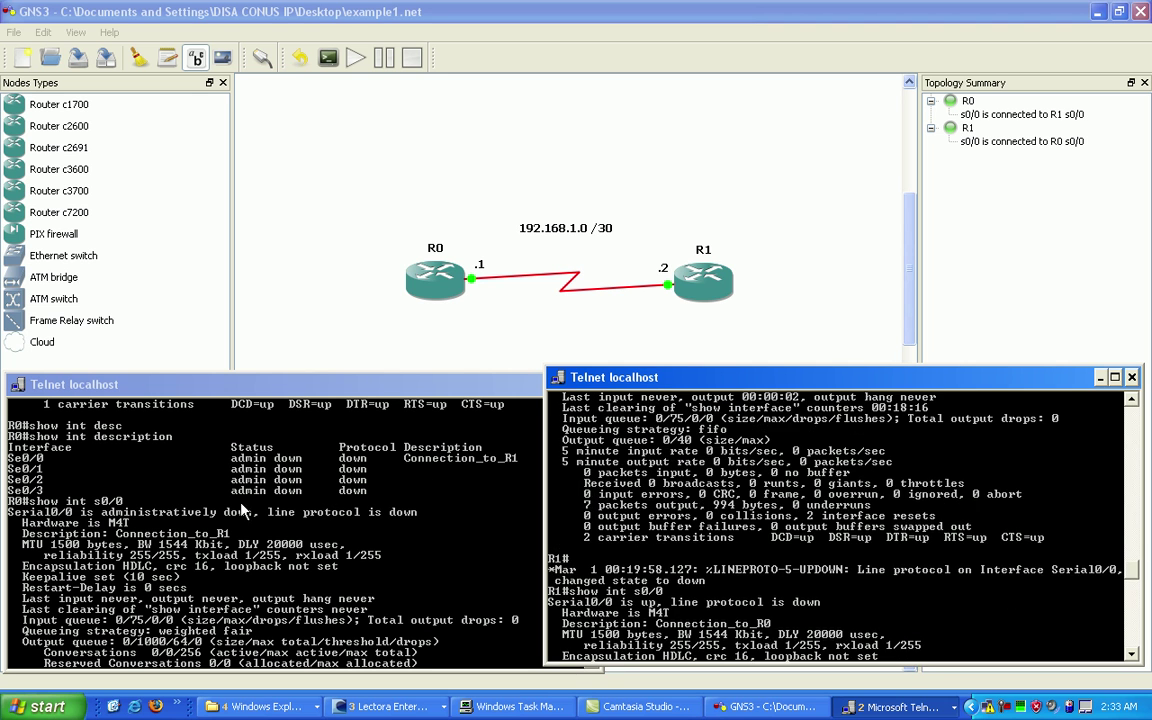
click(230, 511)
scroll(237, 511, down, 5)
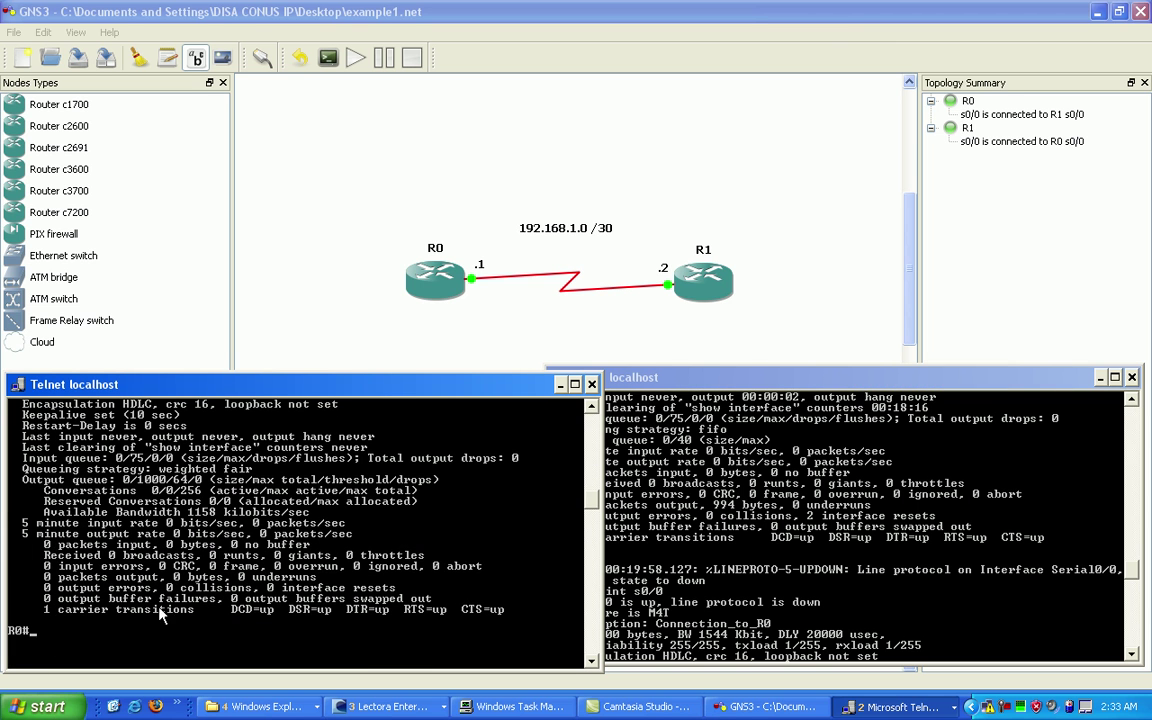
- Enable R0's serial 0/0 with no shutdown and return to privileged mode
text(config t)
key(Return)
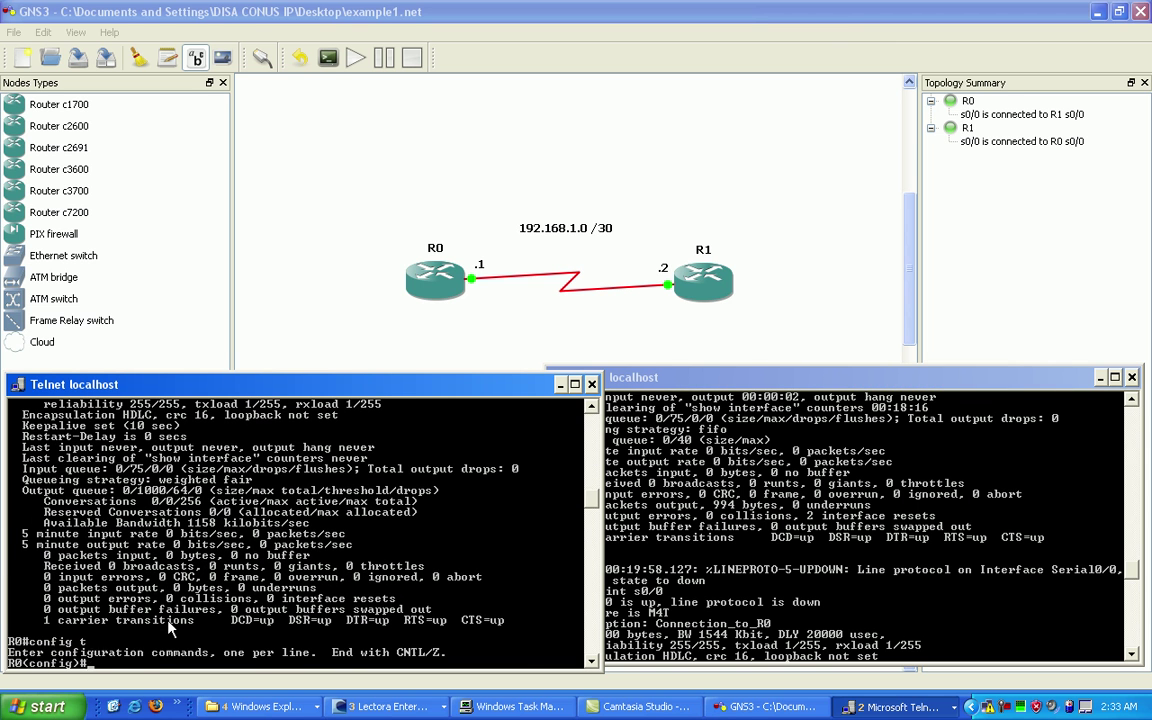
text(int s0/0)
key(Return)
text(n)
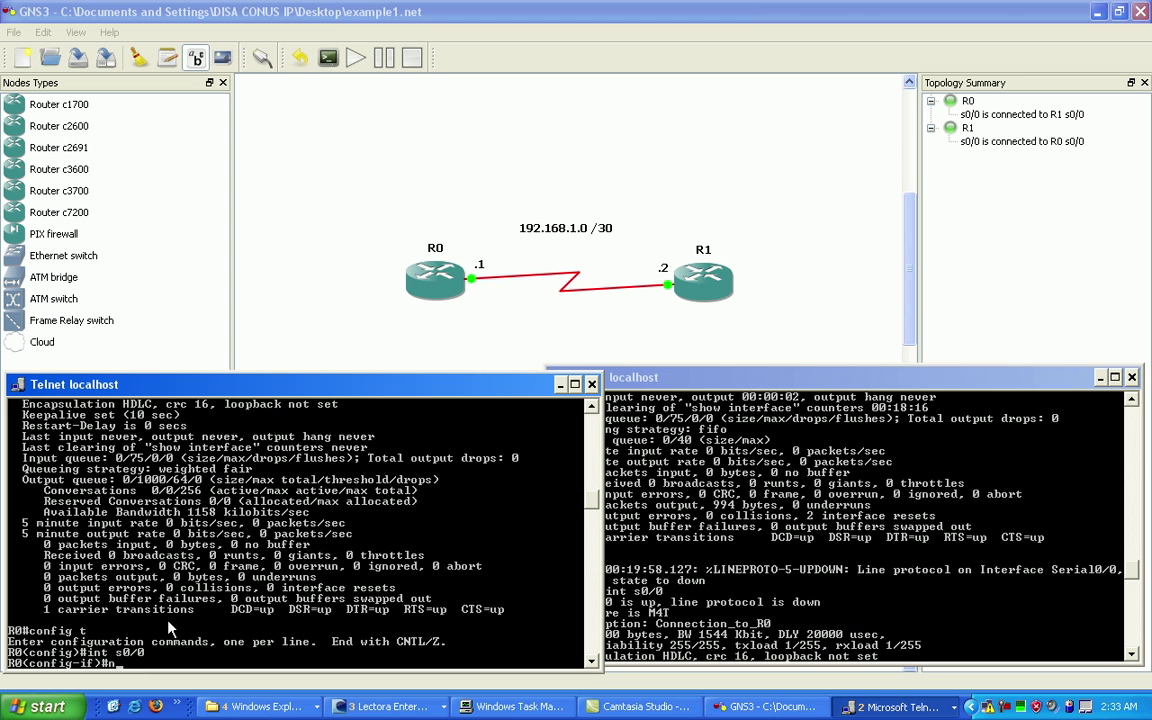
text(o shu)
key(Tab)
key(Return)
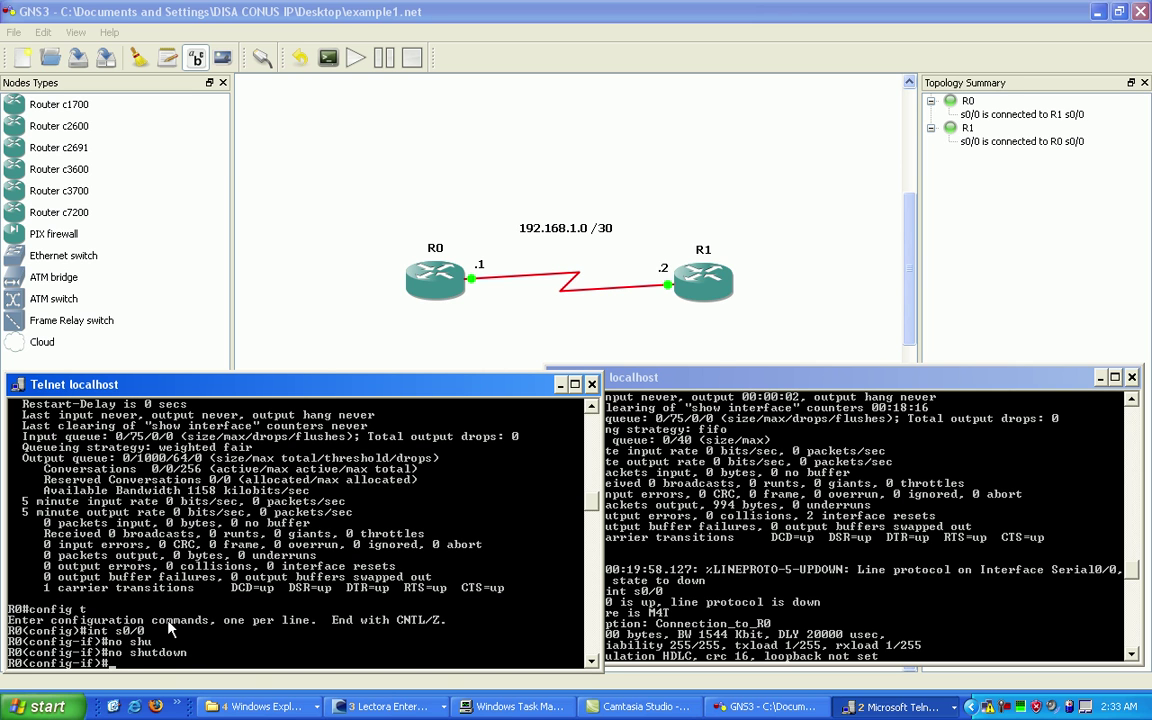
text(end)
key(Return)
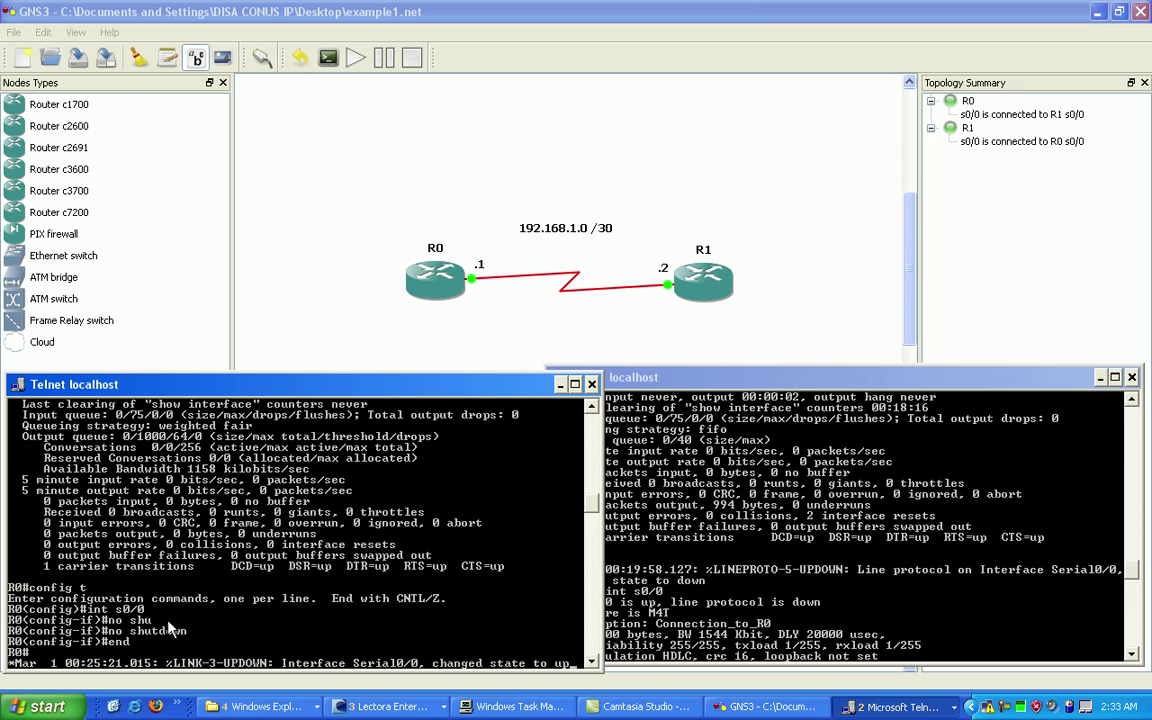
key(Return)
key(Return)
key(Return)
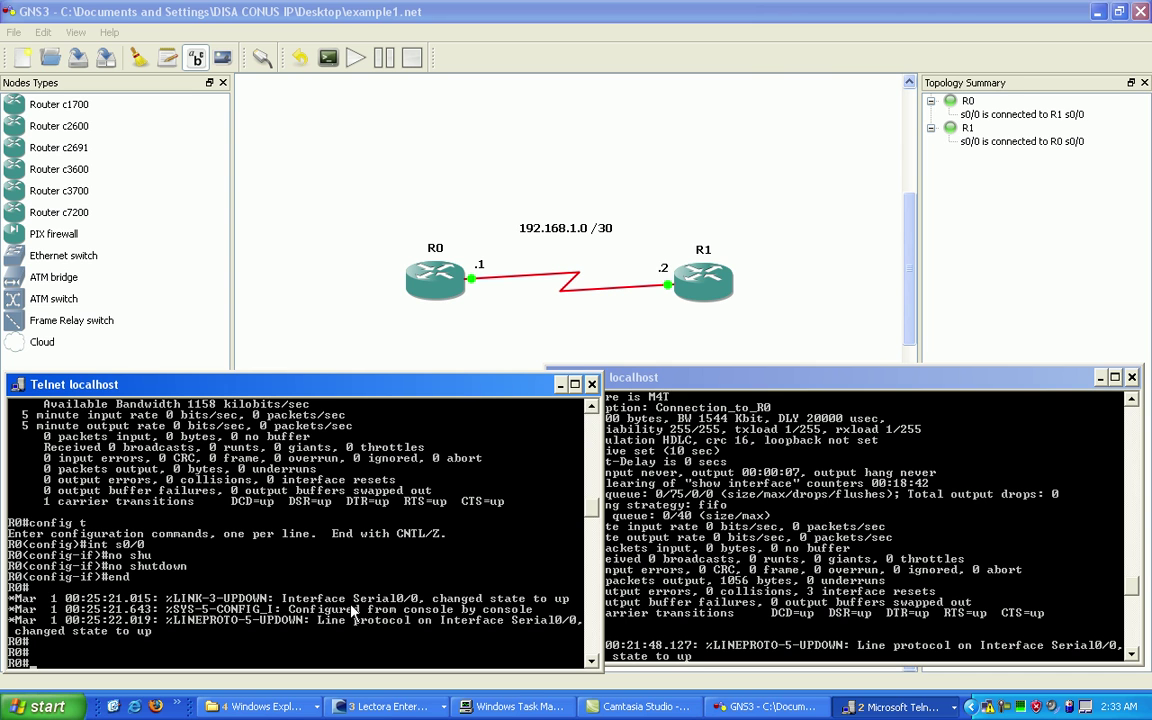
- Check R1's console for the line-protocol-up message, then return to R0's console
click(820, 594)
key(Return)
key(Return)
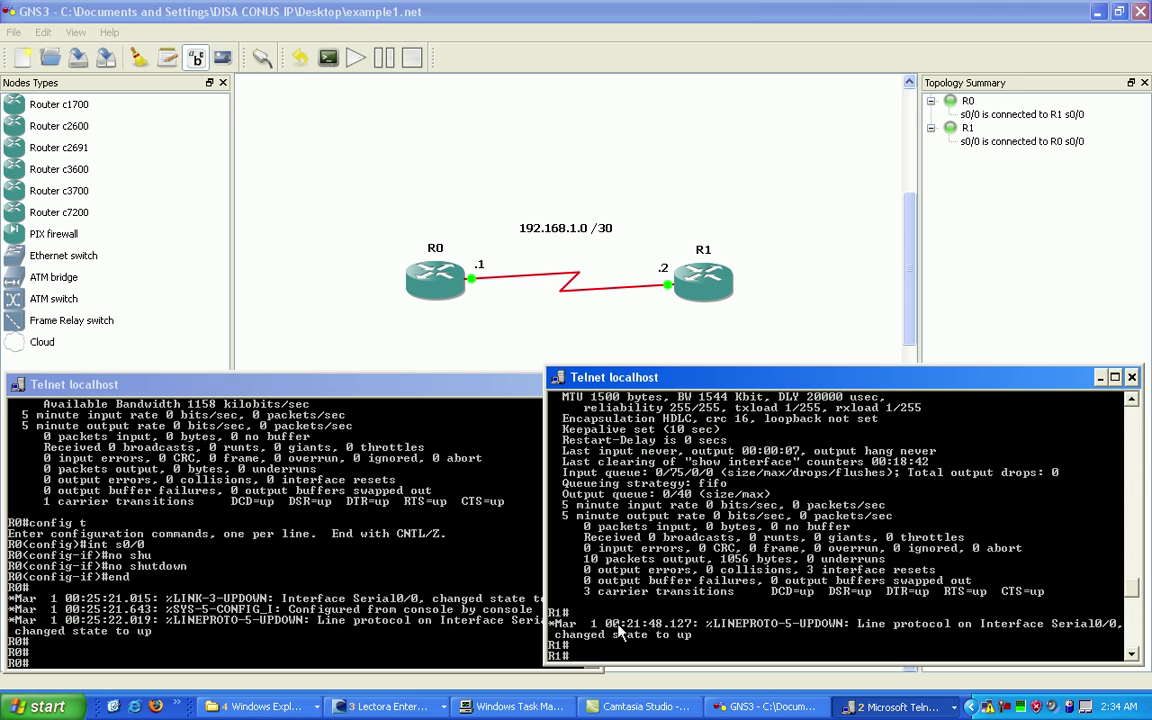
text(show int s0/0)
key(BackSpace)
key(BackSpace)
key(BackSpace)
key(BackSpace)
key(BackSpace)
key(BackSpace)
key(BackSpace)
key(BackSpace)
key(BackSpace)
key(BackSpace)
key(BackSpace)
key(BackSpace)
key(BackSpace)
click(189, 641)
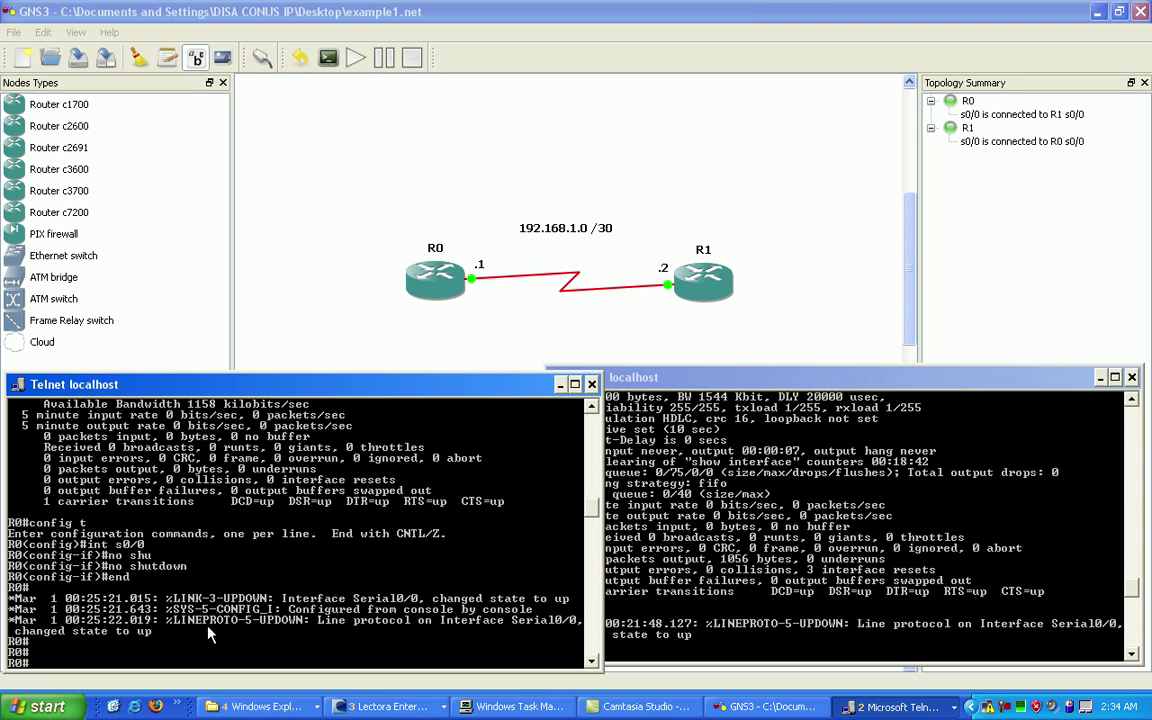
text(show)
key(BackSpace)
key(BackSpace)
key(BackSpace)
key(BackSpace)
- Restore both router Telnet consoles from the taskbar and bring R0's console forward
click(550, 317)
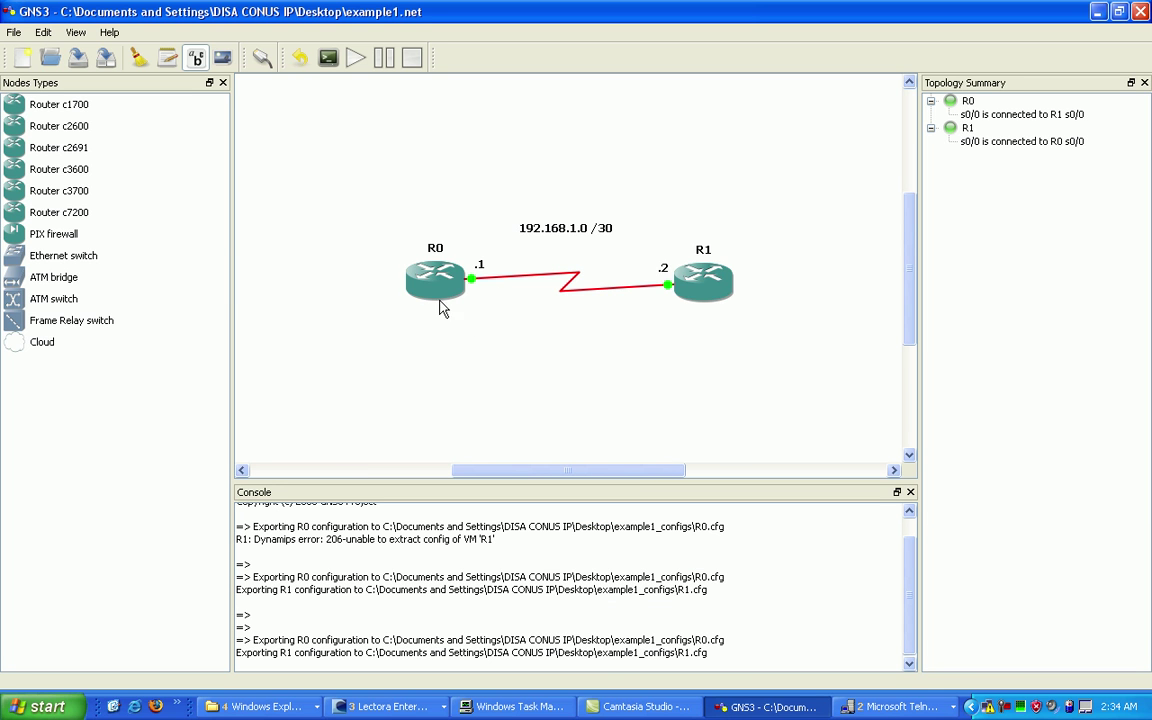
click(907, 690)
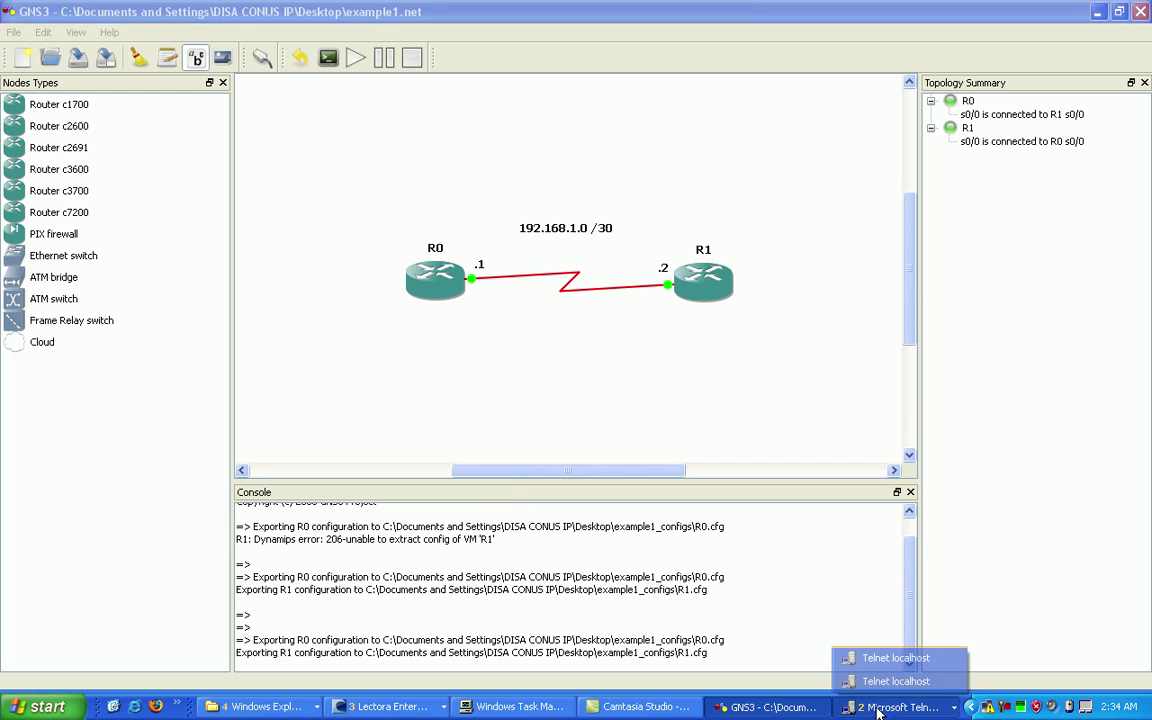
click(490, 318)
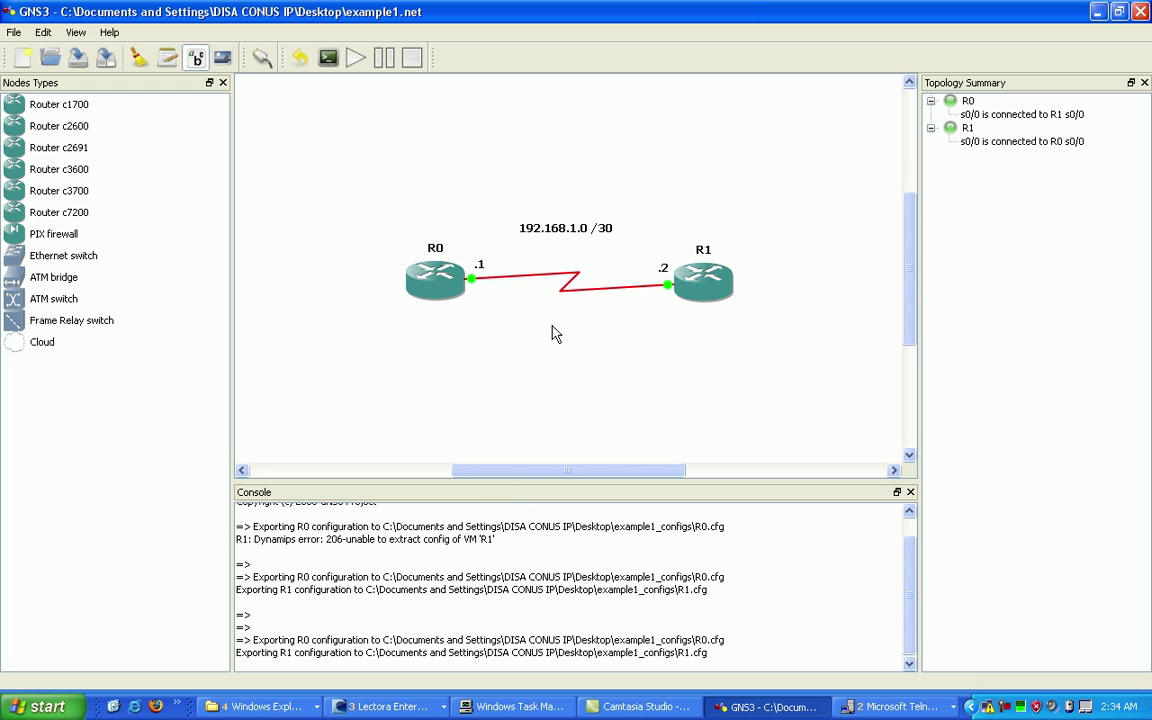
click(895, 706)
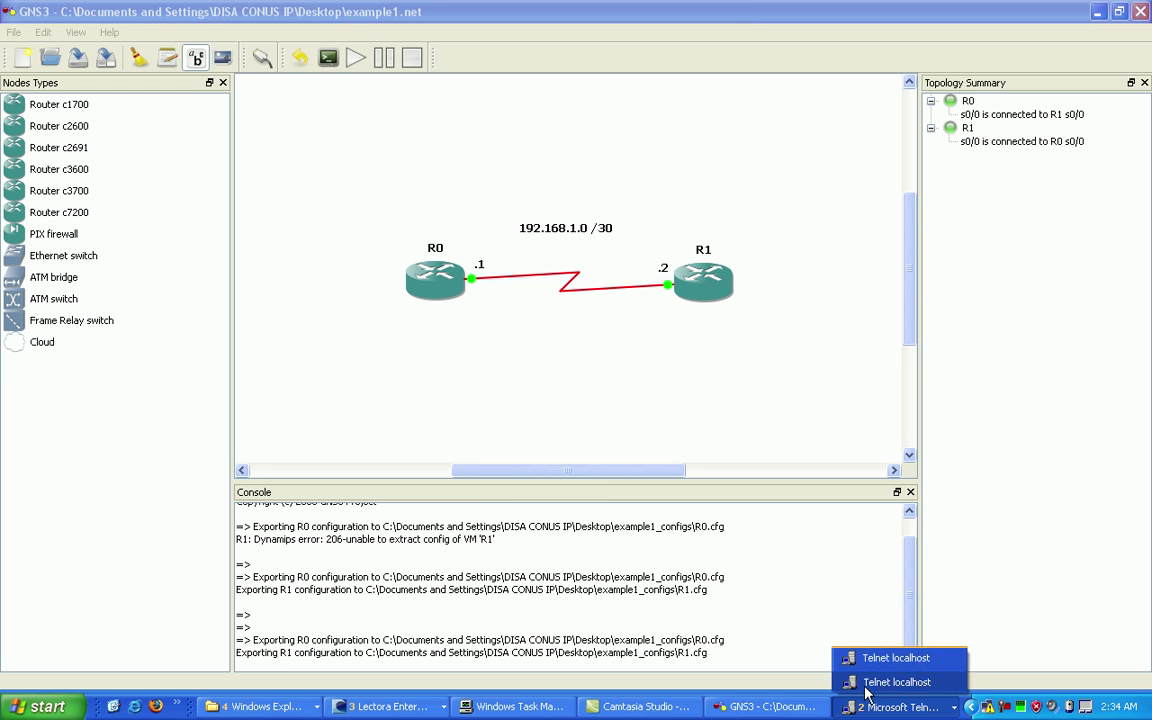
click(880, 655)
click(895, 706)
click(880, 676)
click(406, 560)
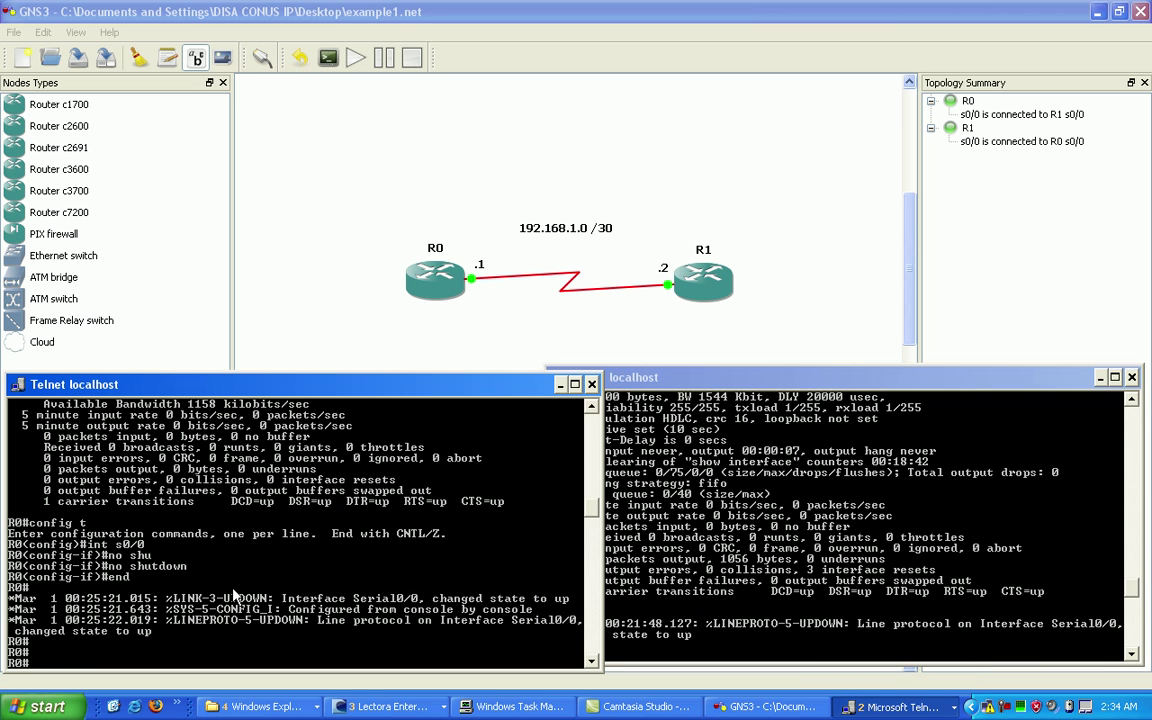
- Run 'show controllers s0/0' on R0 to reveal its V.11 DCE cable and clockrate
text(show contro)
key(Tab)
key(Tab)
text(s)
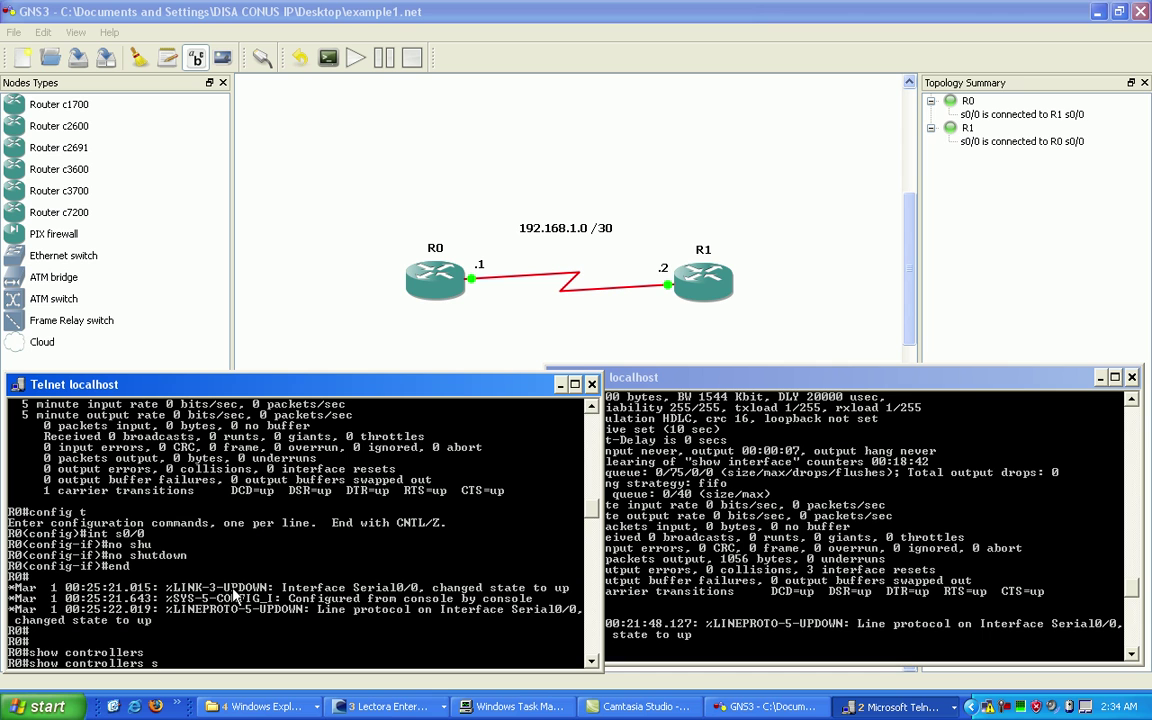
text(0/0)
key(Return)
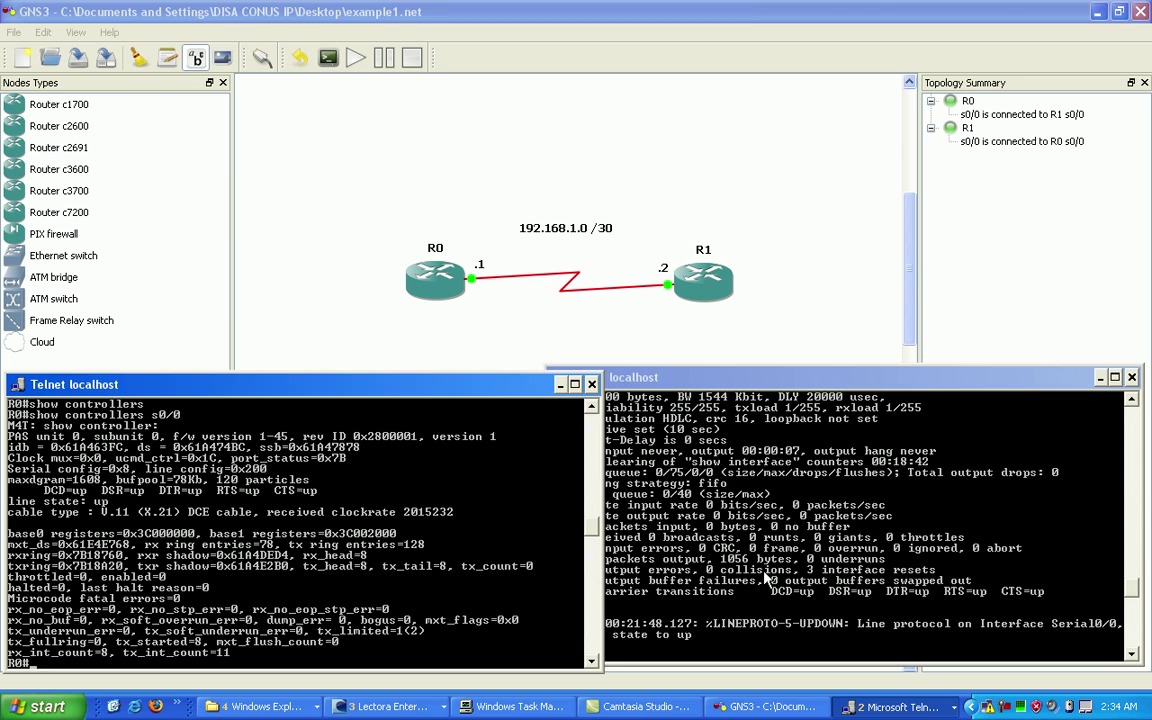
- Run 'show controllers' on R1 and page through the full output
click(690, 518)
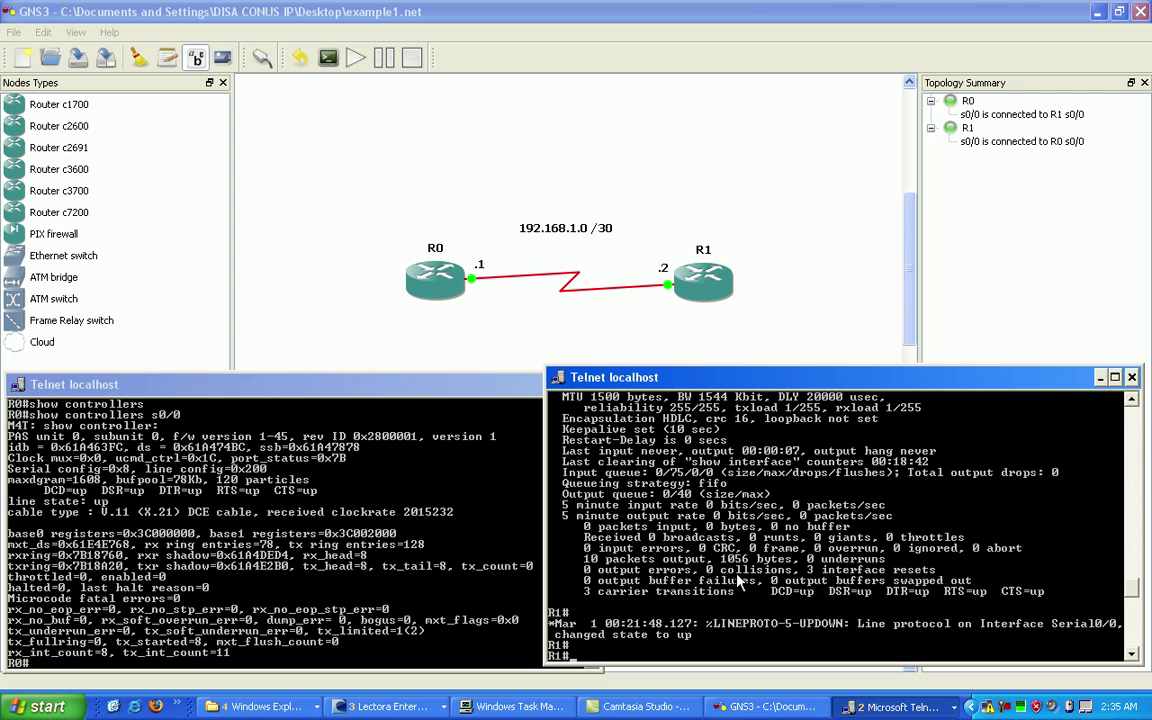
text(show controle)
key(BackSpace)
text(llers)
key(Return)
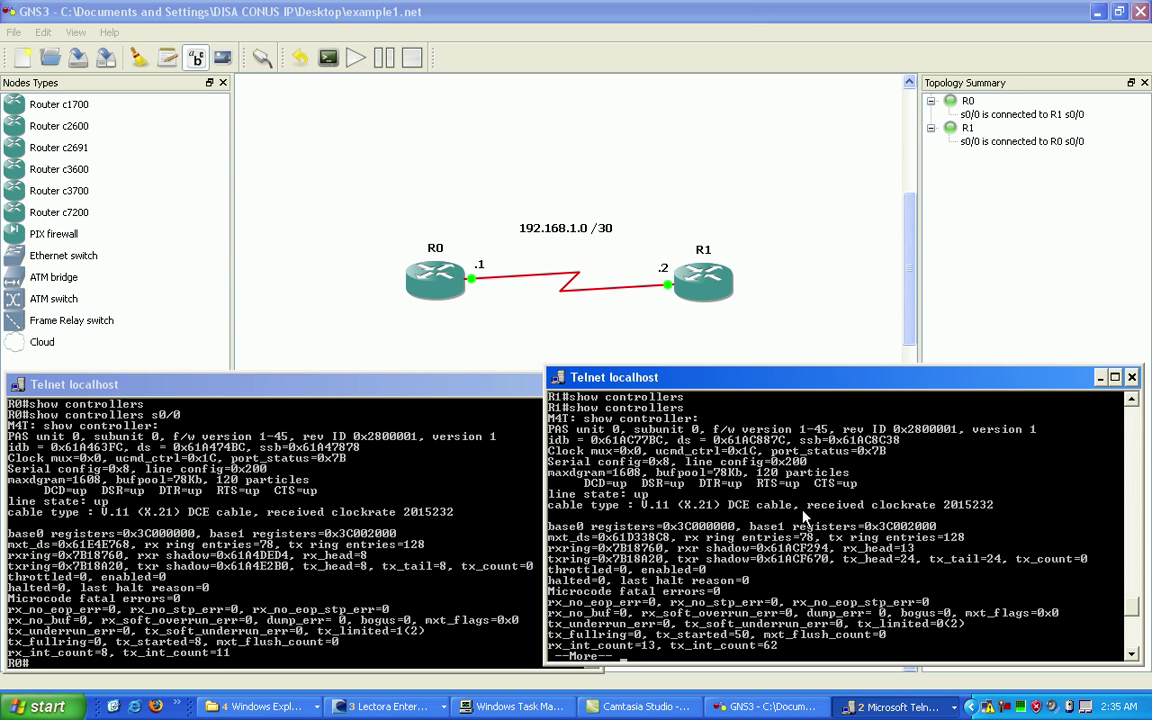
key(space)
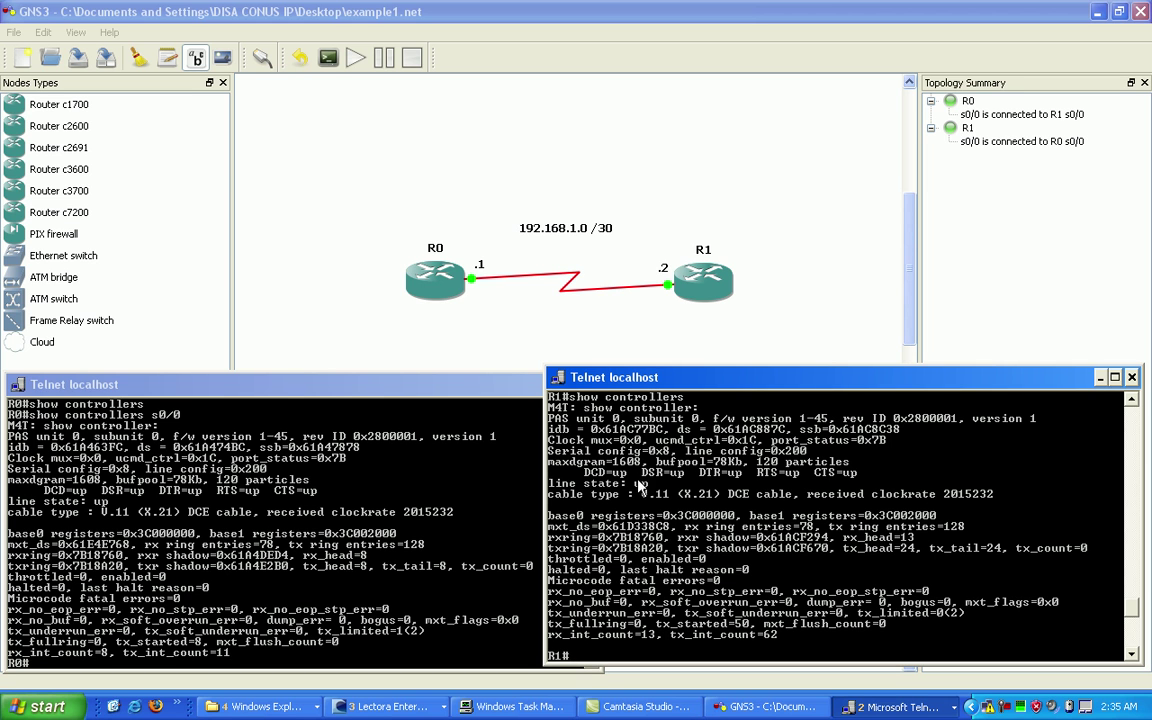
- Alternate between the R0 and R1 consoles to compare their controller output
click(364, 477)
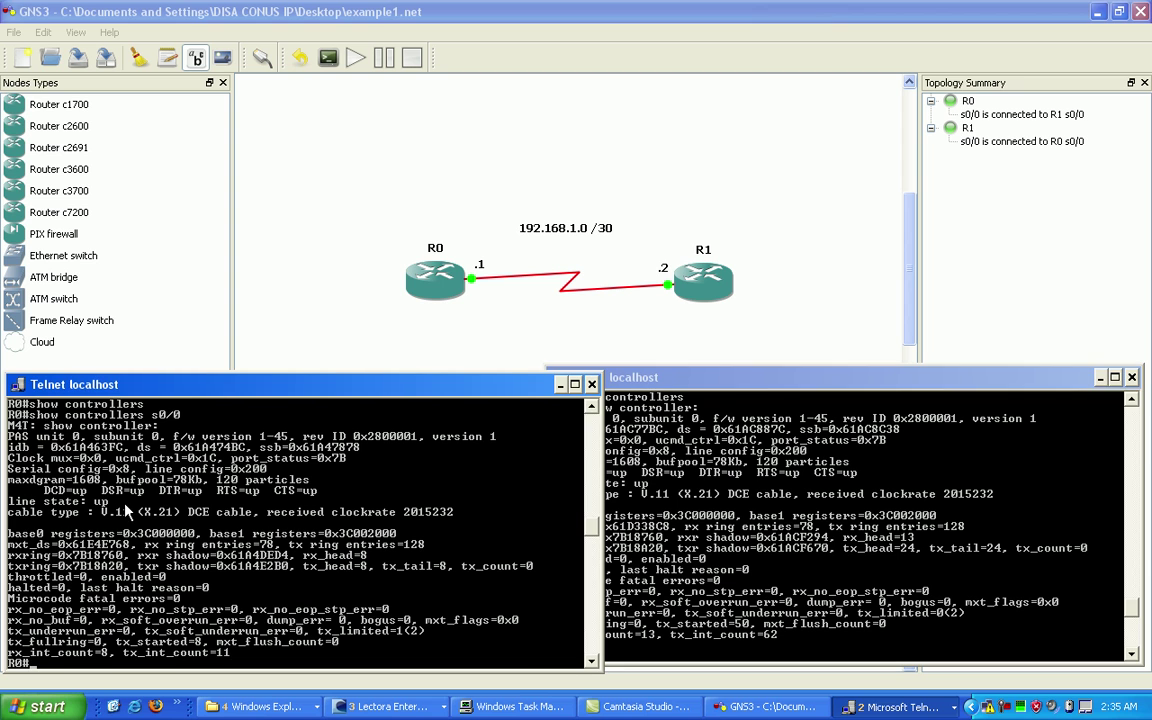
click(752, 517)
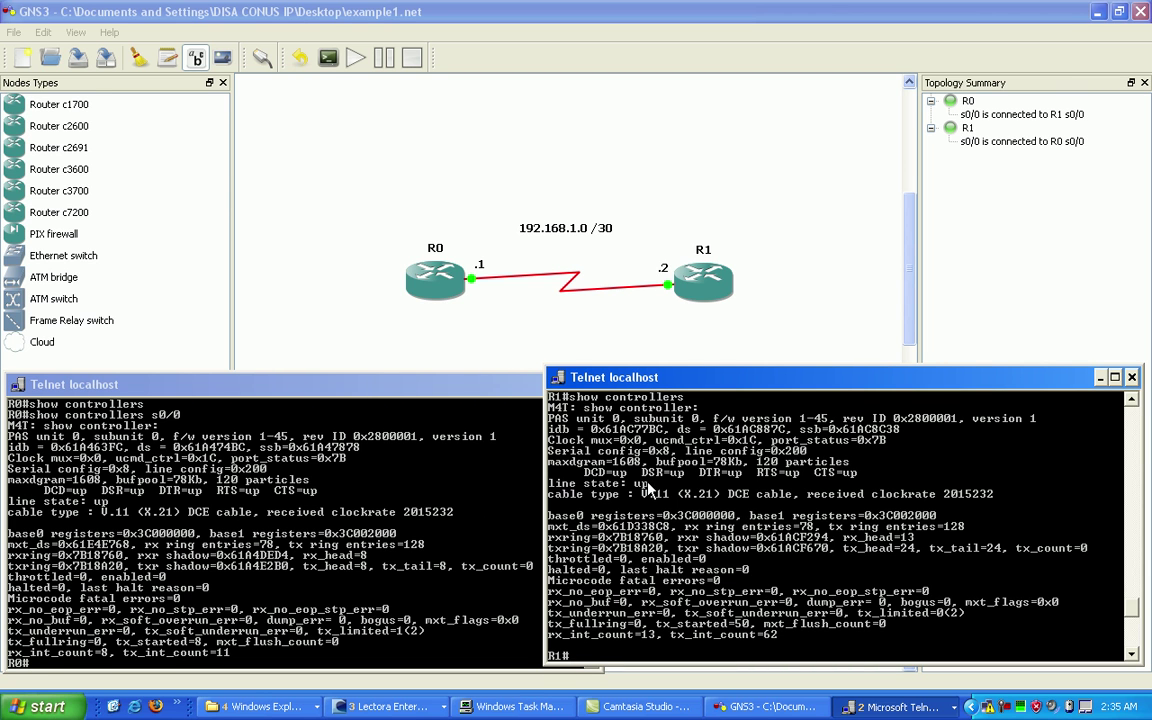
click(362, 467)
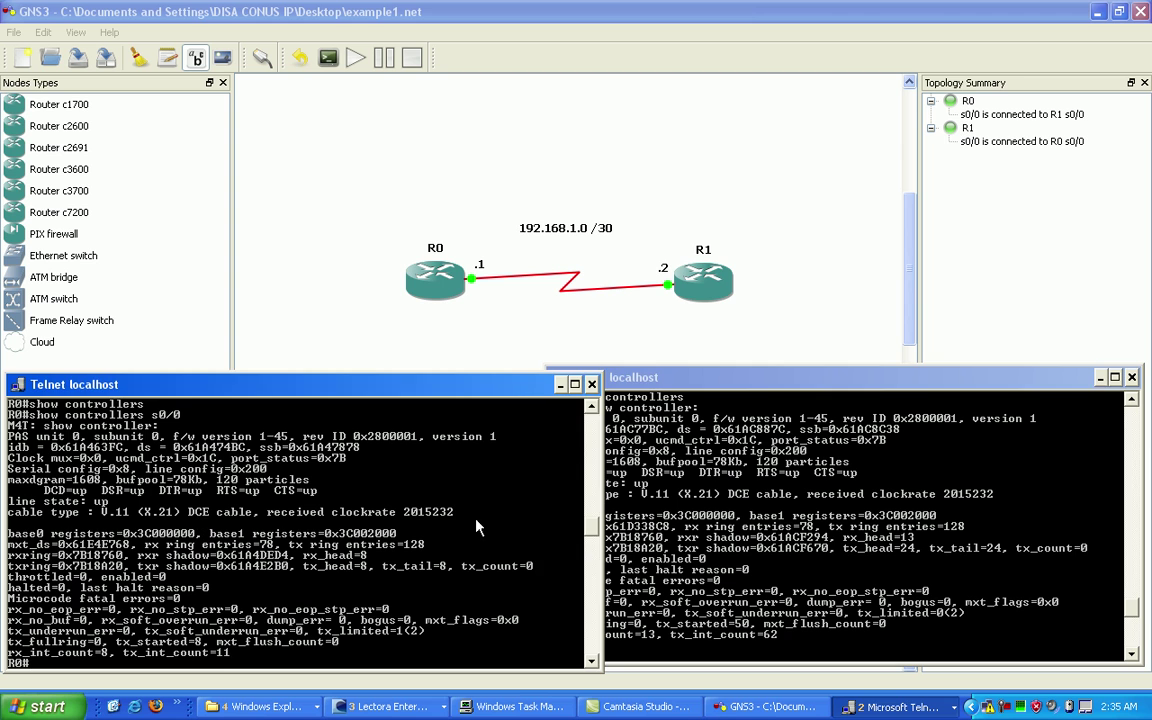
click(608, 470)
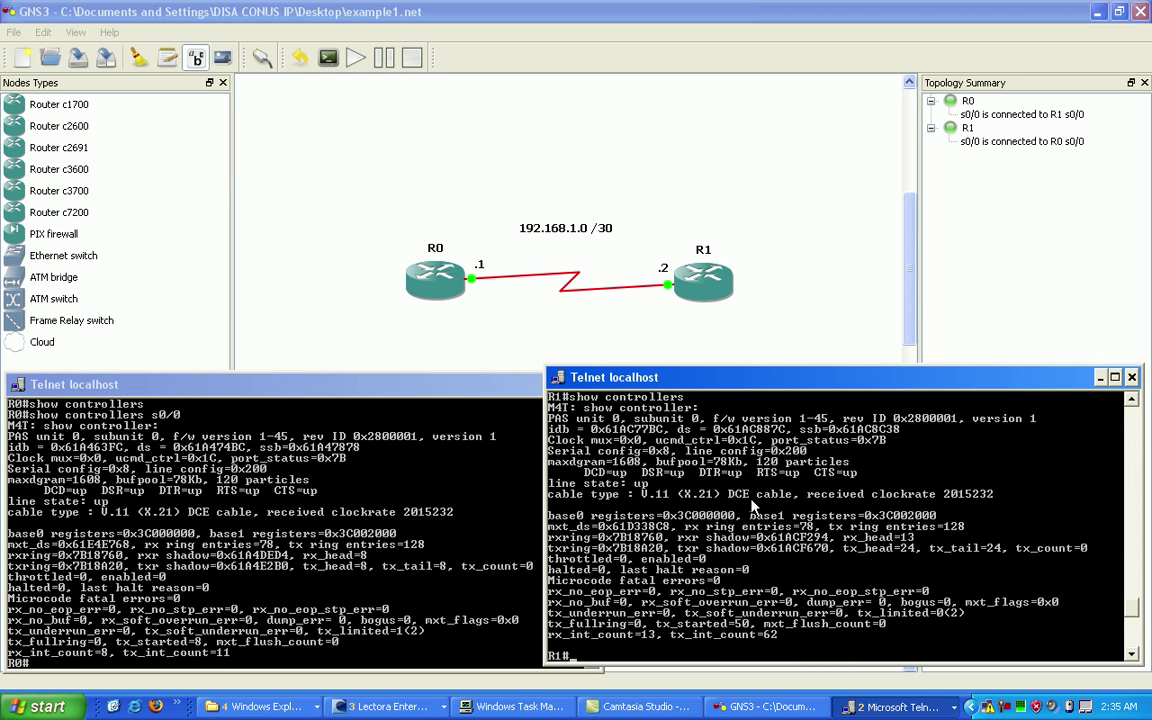